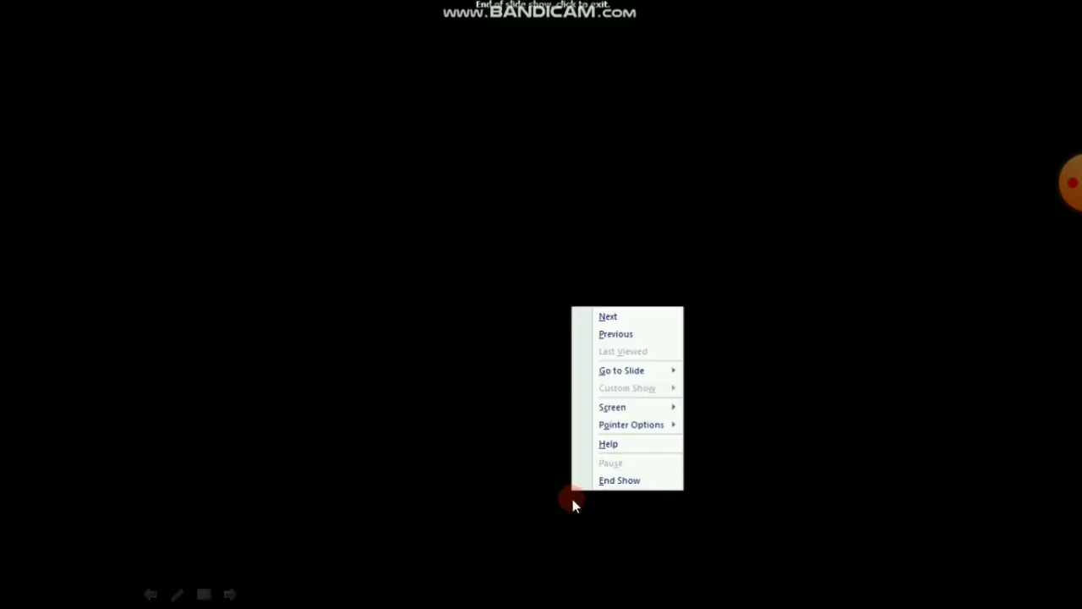
- End the slide show, switch to the country data sheet in Excel and widen the health exp. and health exp rank columns
{"action": "left_click", "coordinate": [597, 482]}
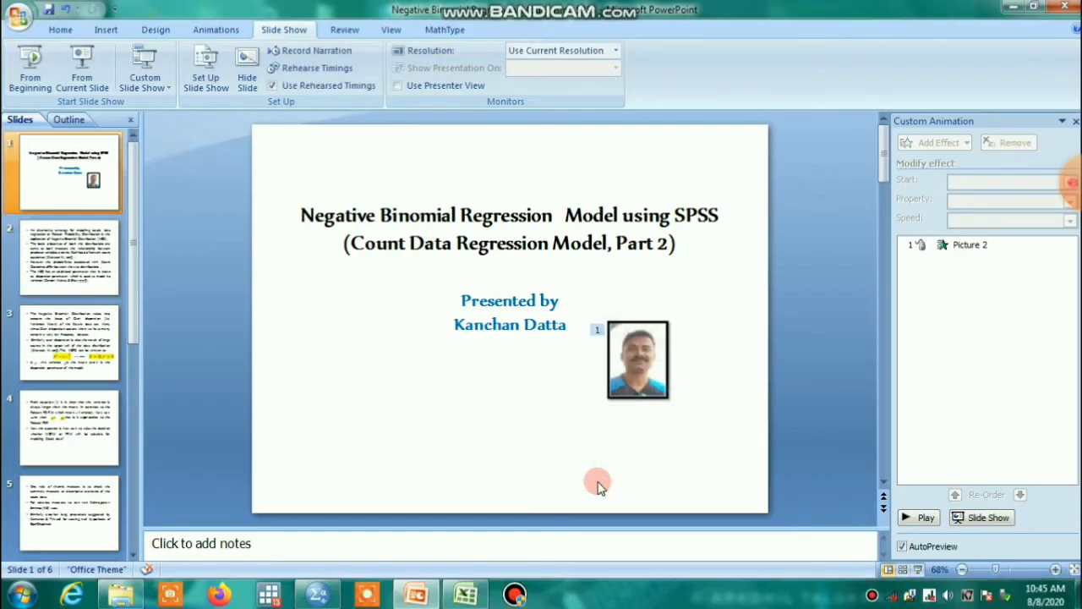
{"action": "left_click", "coordinate": [465, 594]}
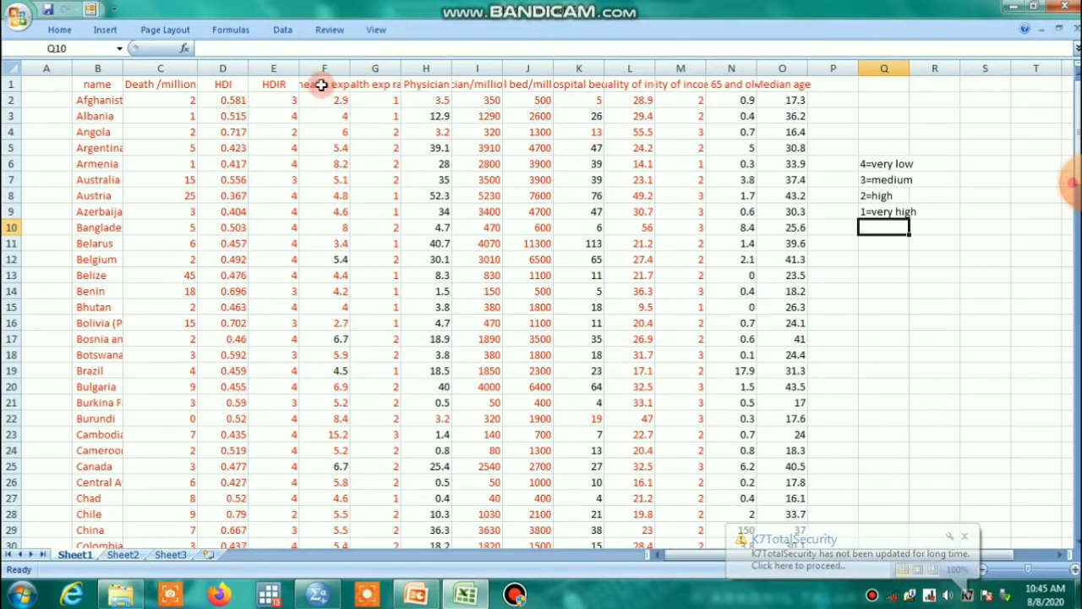
{"action": "left_click_drag", "start_coordinate": [351, 71], "coordinate": [432, 71]}
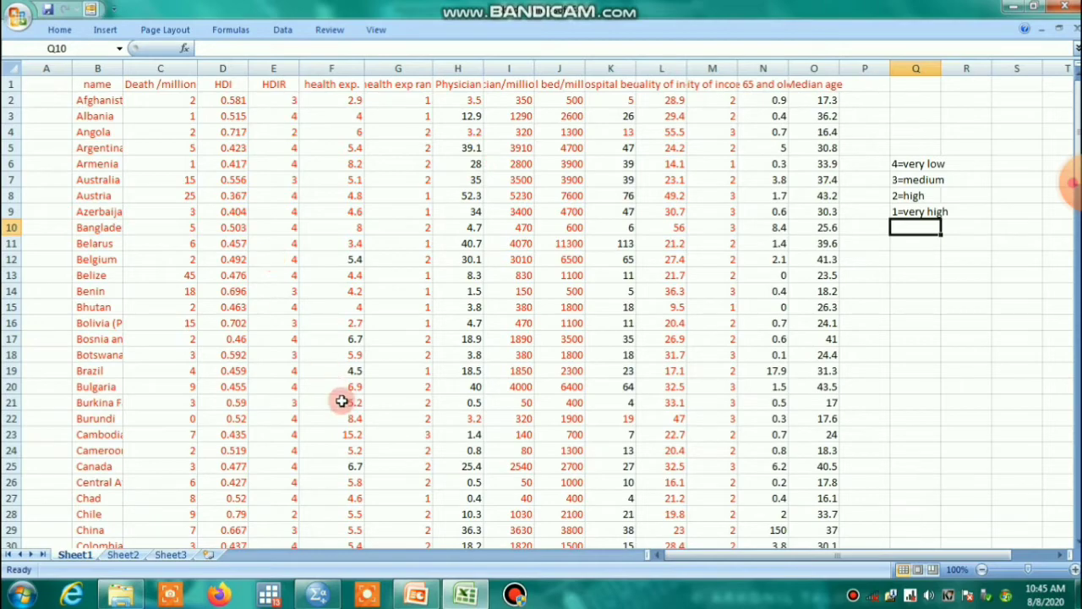
- Switch to SPSS Statistics and review the dataset's variable definitions before returning to the data rows
{"action": "left_click", "coordinate": [317, 592]}
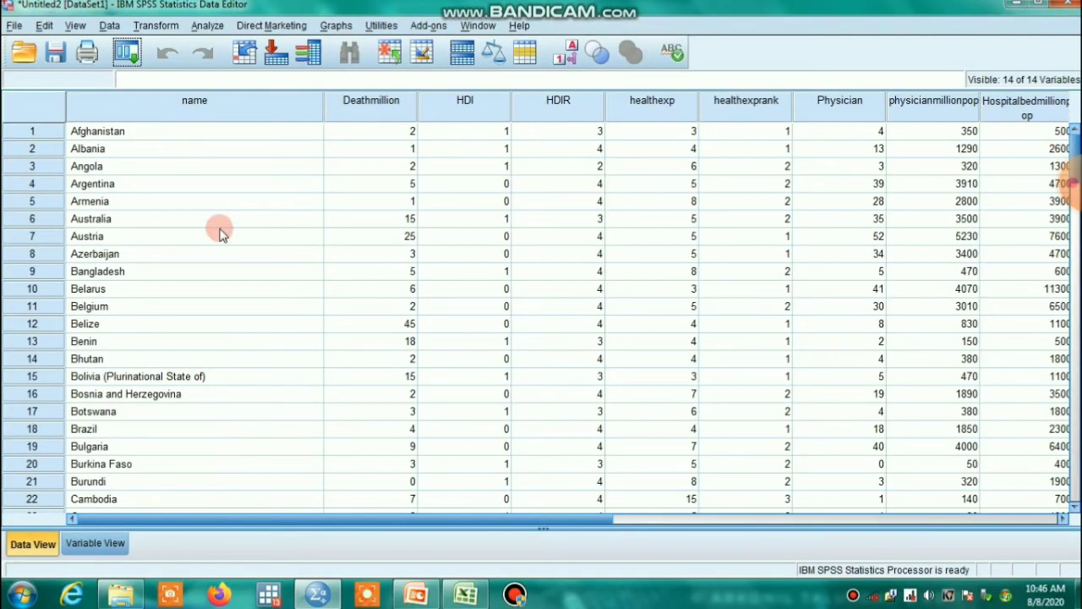
{"action": "left_click", "coordinate": [84, 545]}
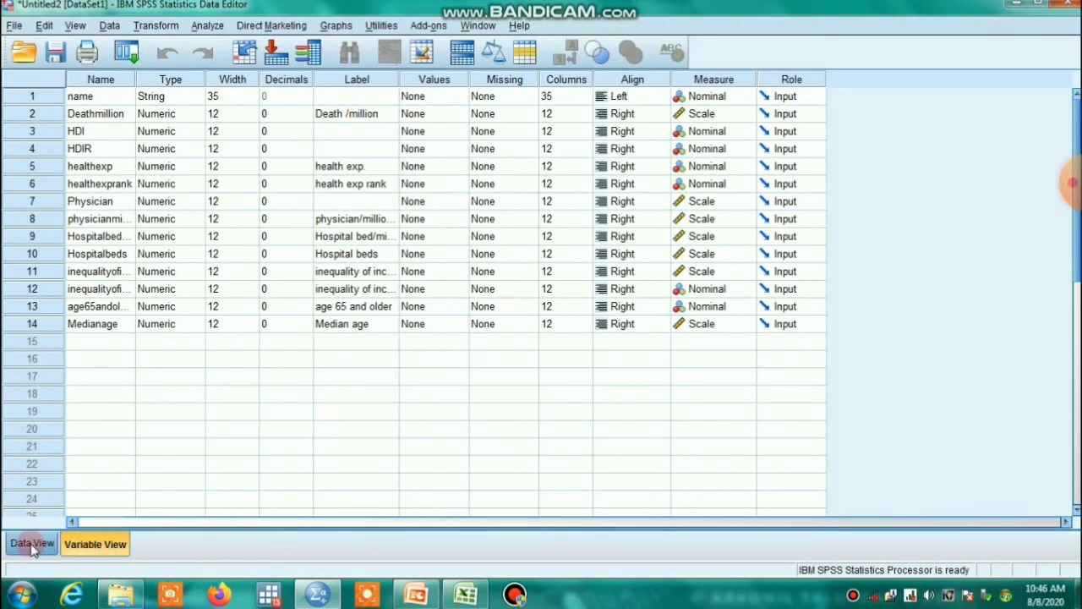
{"action": "left_click", "coordinate": [32, 545]}
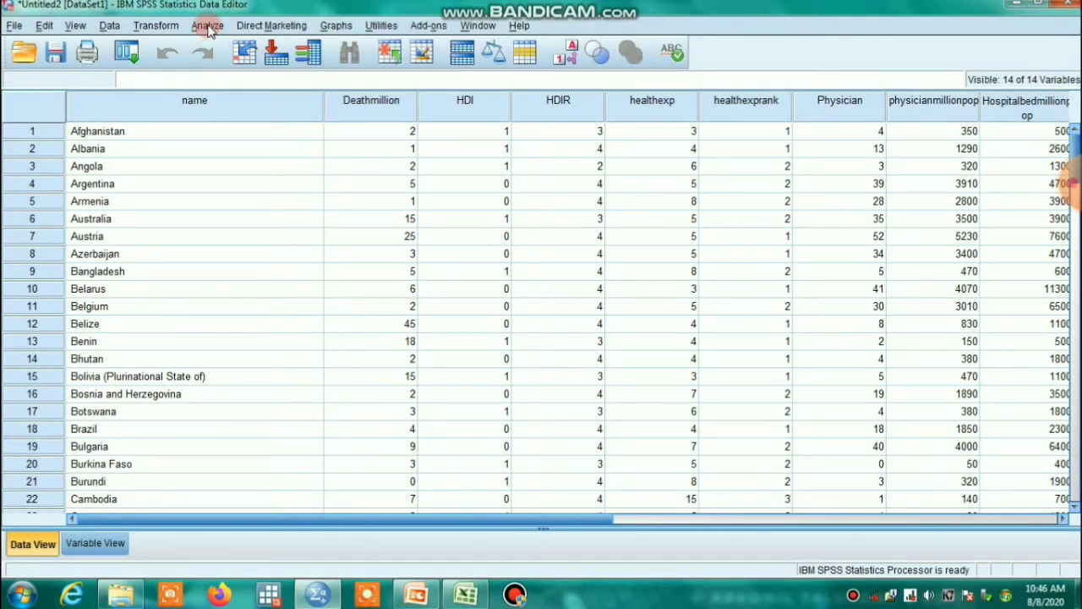
- Run Descriptives on Death /million with only the mean and standard deviation as statistics
{"action": "left_click", "coordinate": [207, 26]}
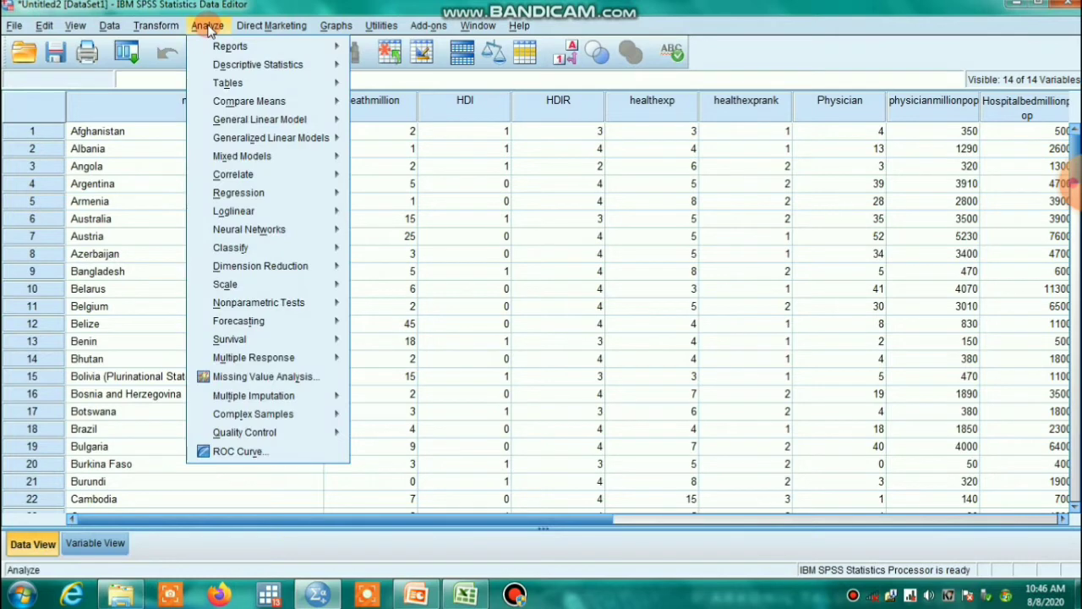
{"action": "mouse_move", "coordinate": [254, 64]}
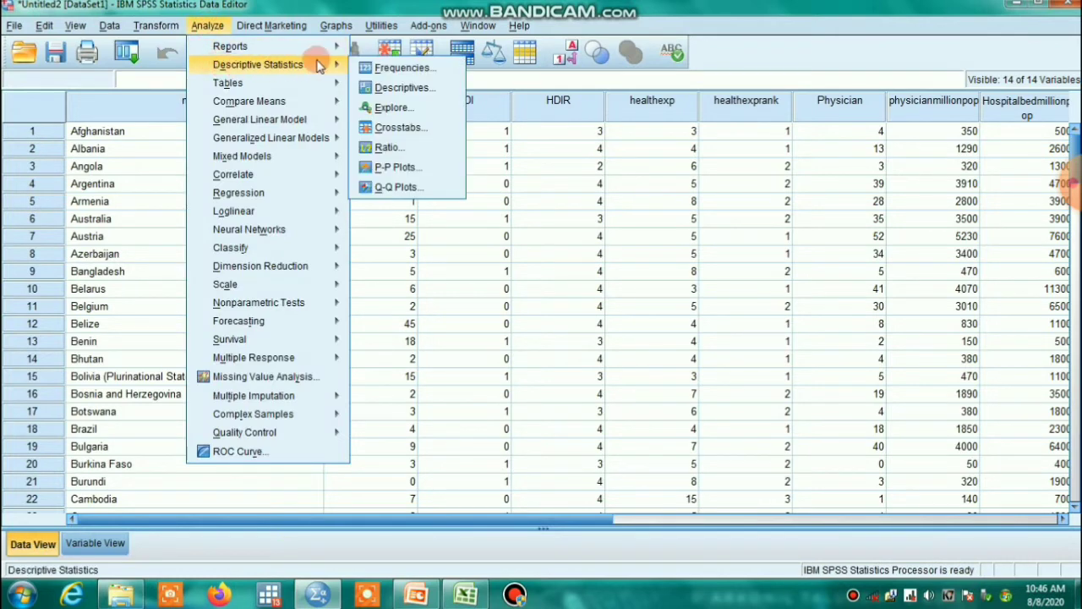
{"action": "left_click", "coordinate": [402, 88]}
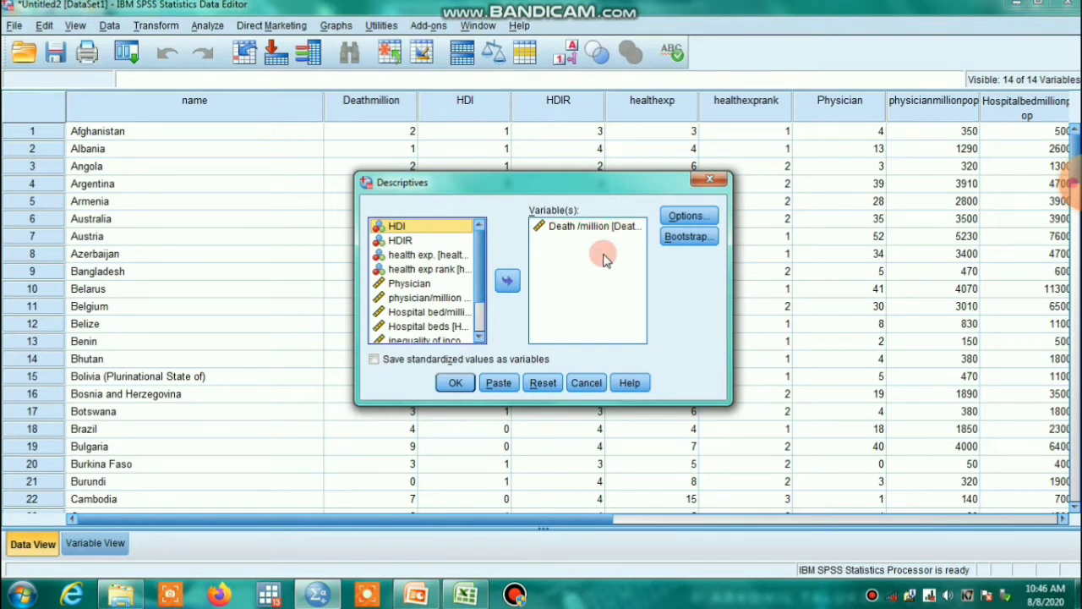
{"action": "left_click", "coordinate": [457, 391]}
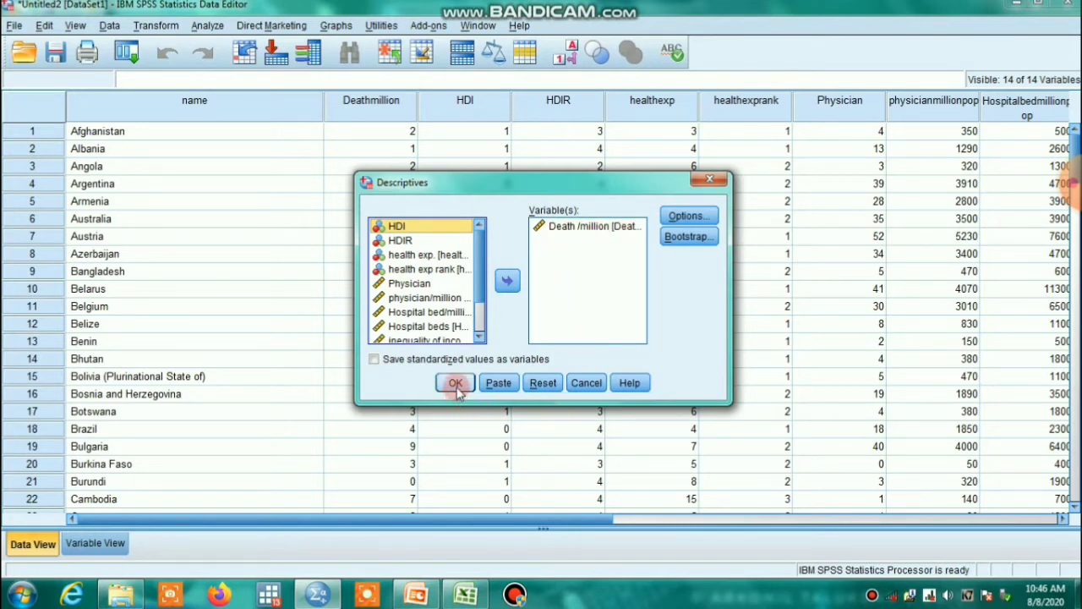
{"action": "left_click", "coordinate": [680, 215]}
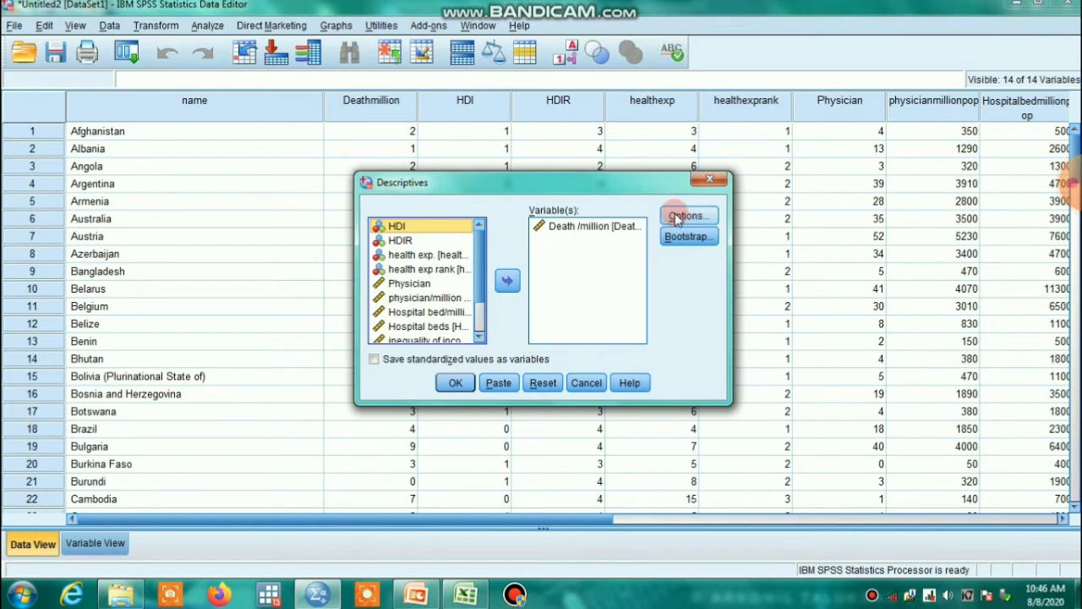
{"action": "left_click", "coordinate": [557, 227]}
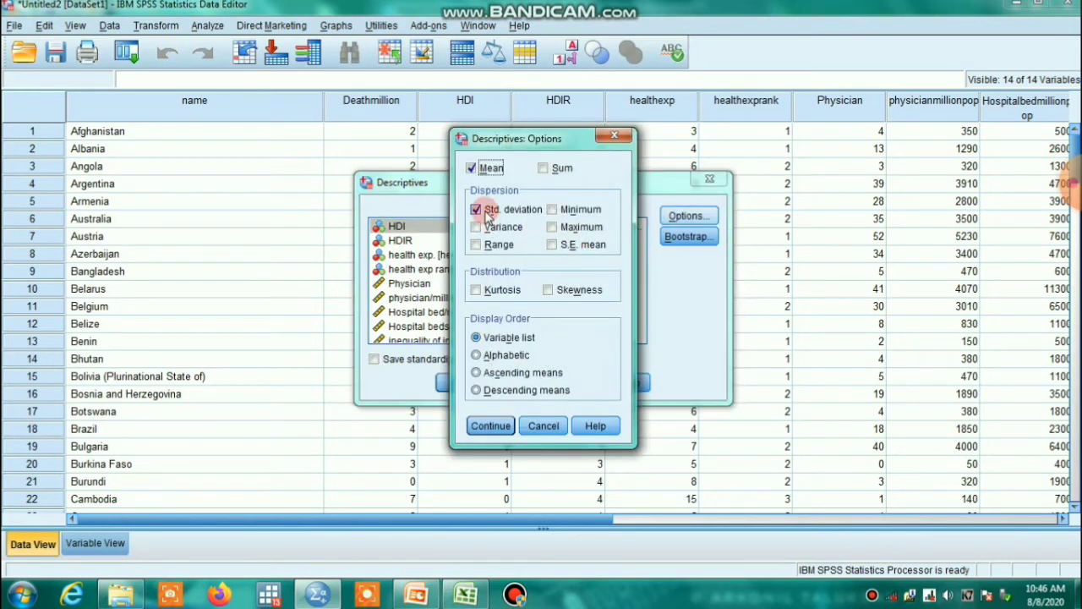
{"action": "left_click", "coordinate": [491, 427]}
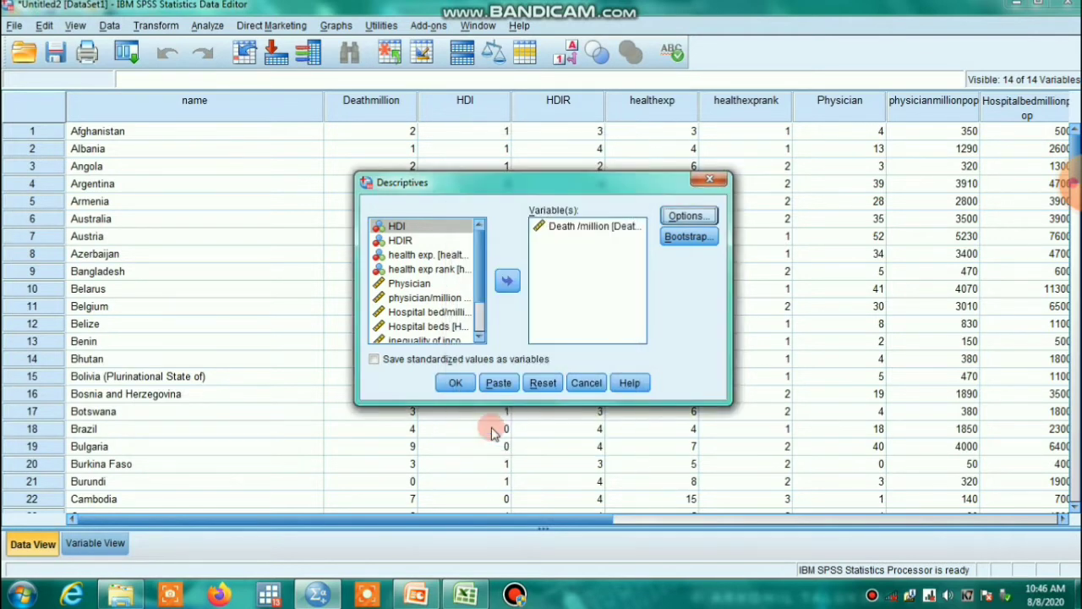
{"action": "left_click", "coordinate": [455, 384]}
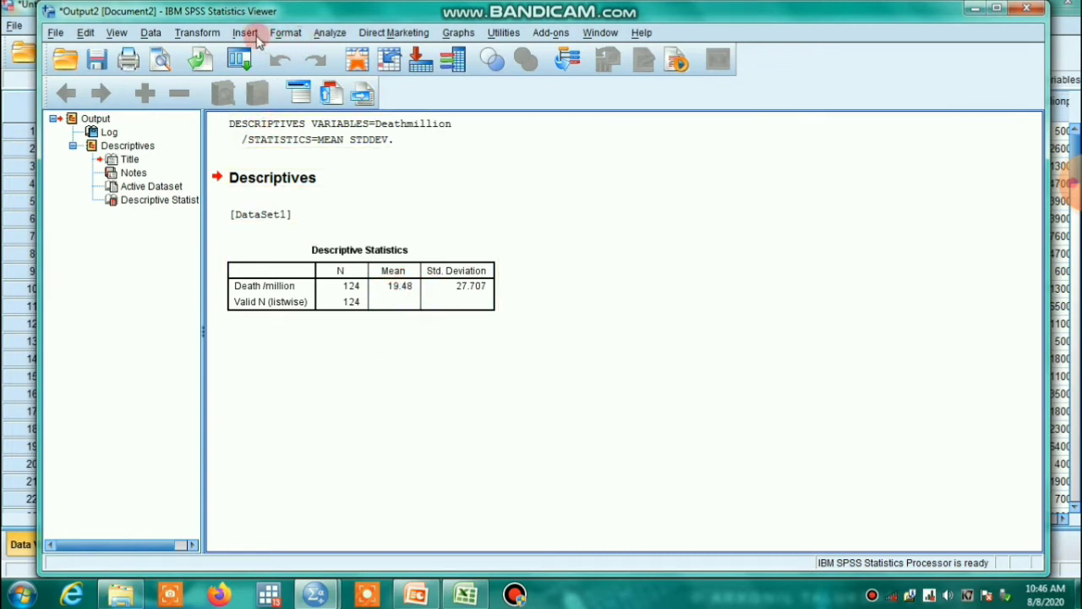
- Run a legacy one-sample Kolmogorov-Smirnov test on Death /million against the Poisson distribution only
{"action": "left_click", "coordinate": [332, 33]}
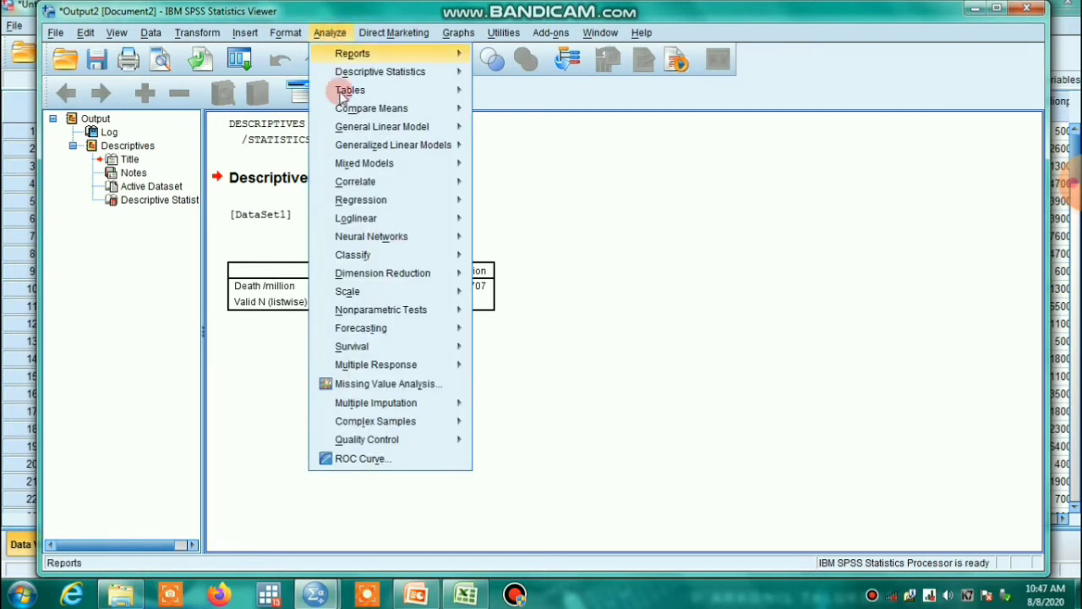
{"action": "mouse_move", "coordinate": [359, 316]}
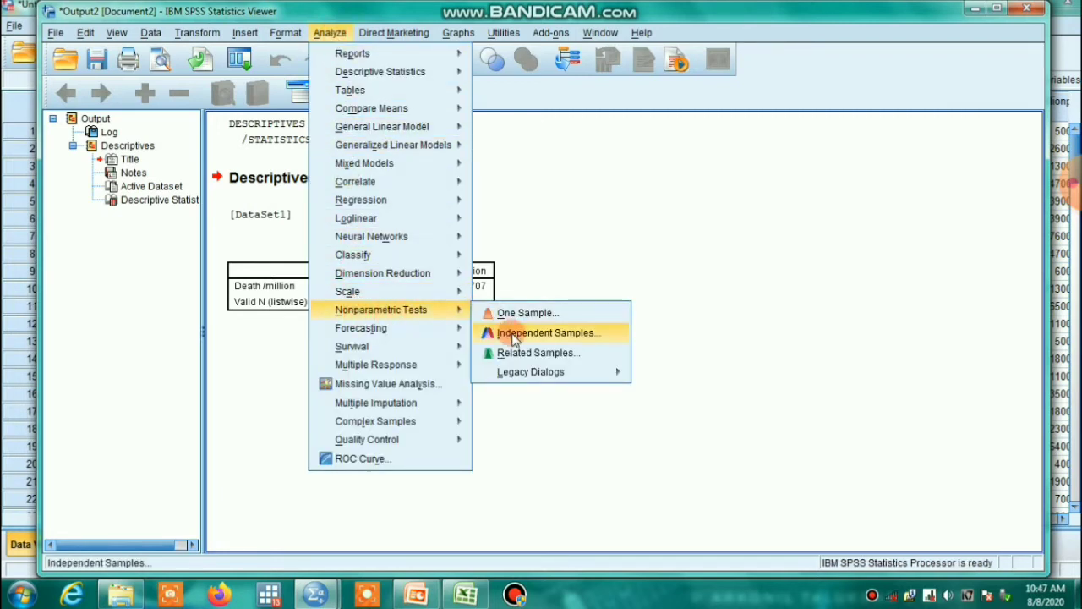
{"action": "mouse_move", "coordinate": [529, 378]}
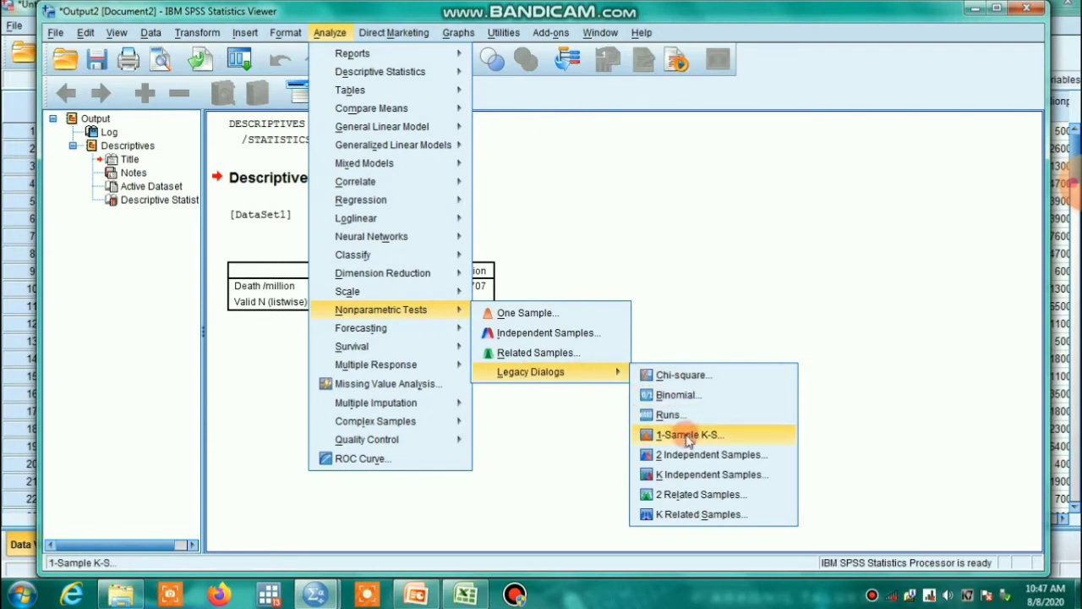
{"action": "left_click", "coordinate": [688, 442]}
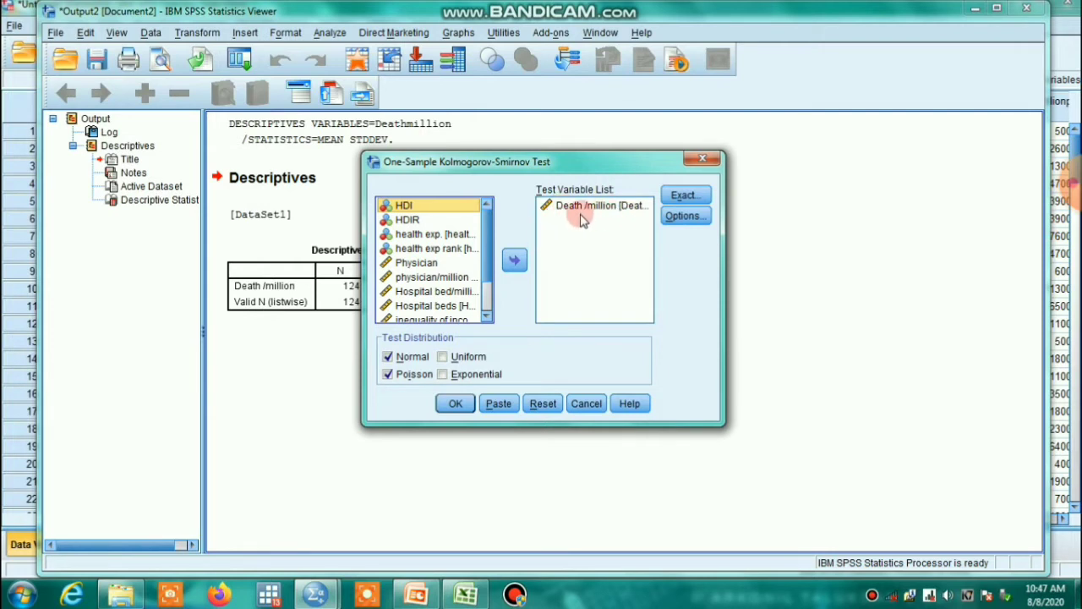
{"action": "left_click", "coordinate": [682, 202]}
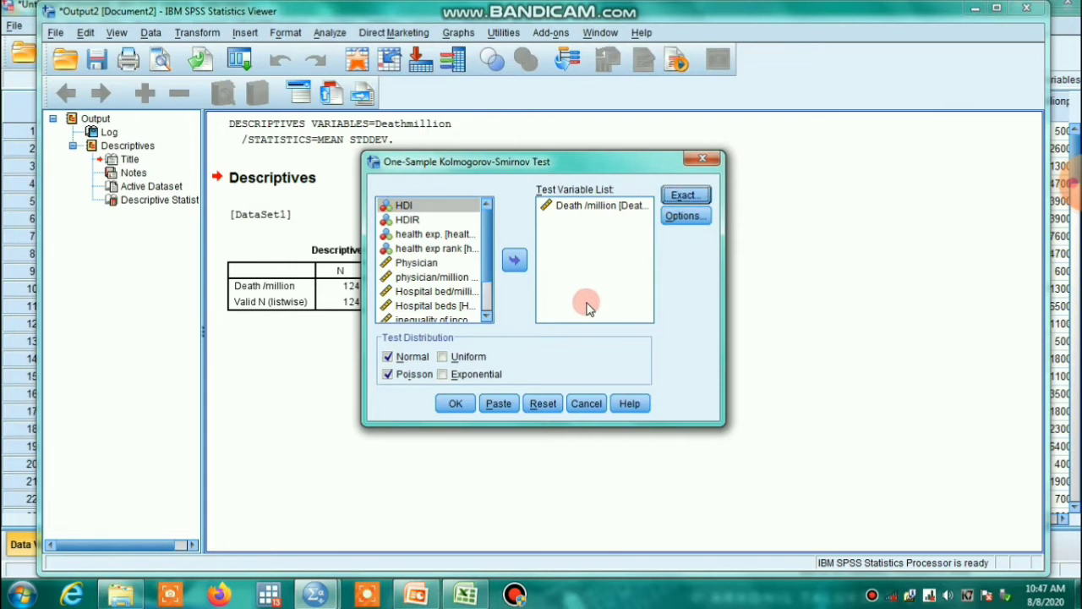
{"action": "left_click", "coordinate": [387, 373]}
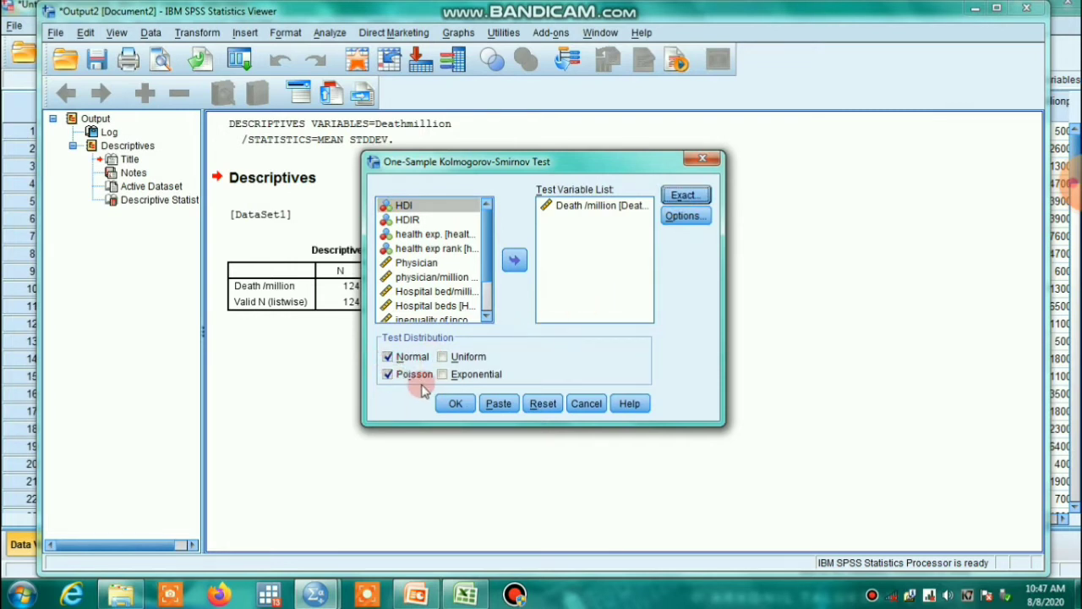
{"action": "left_click", "coordinate": [387, 358]}
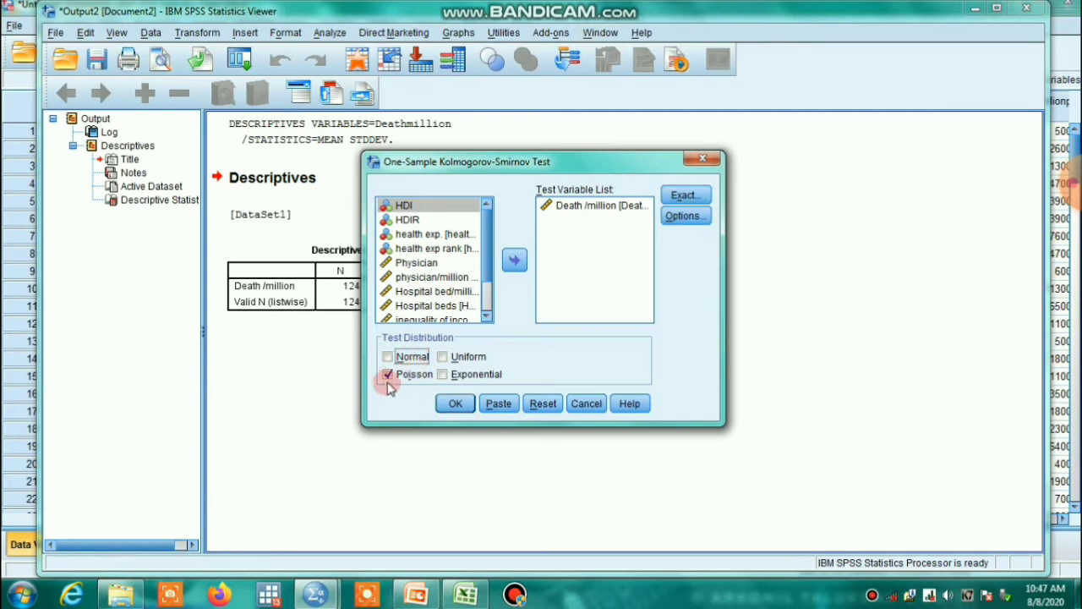
{"action": "left_click", "coordinate": [451, 406]}
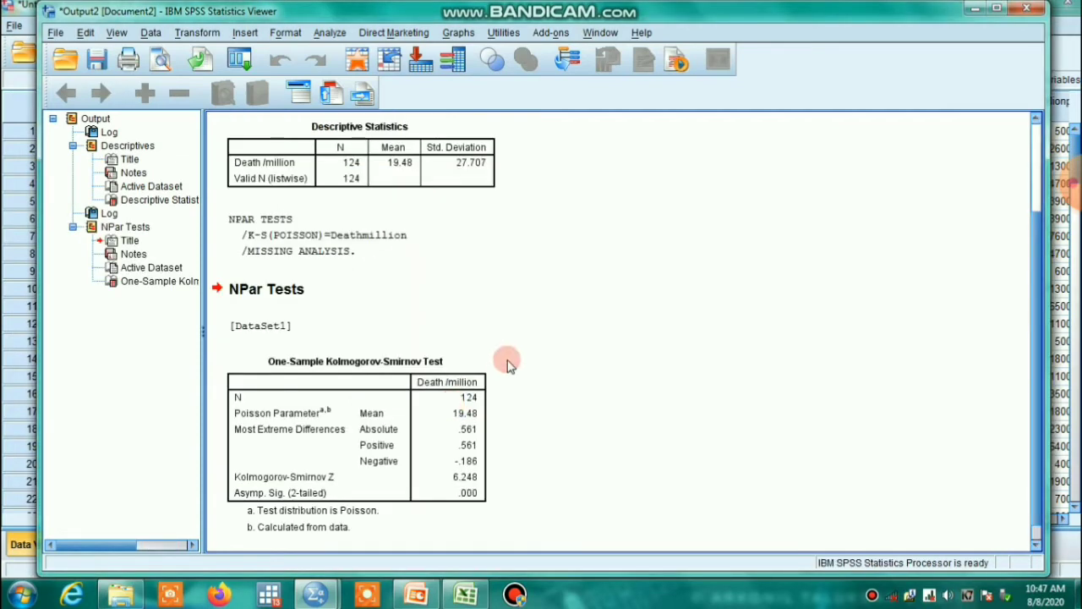
{"action": "scroll", "coordinate": [520, 391], "scroll_direction": "down", "scroll_amount": 1}
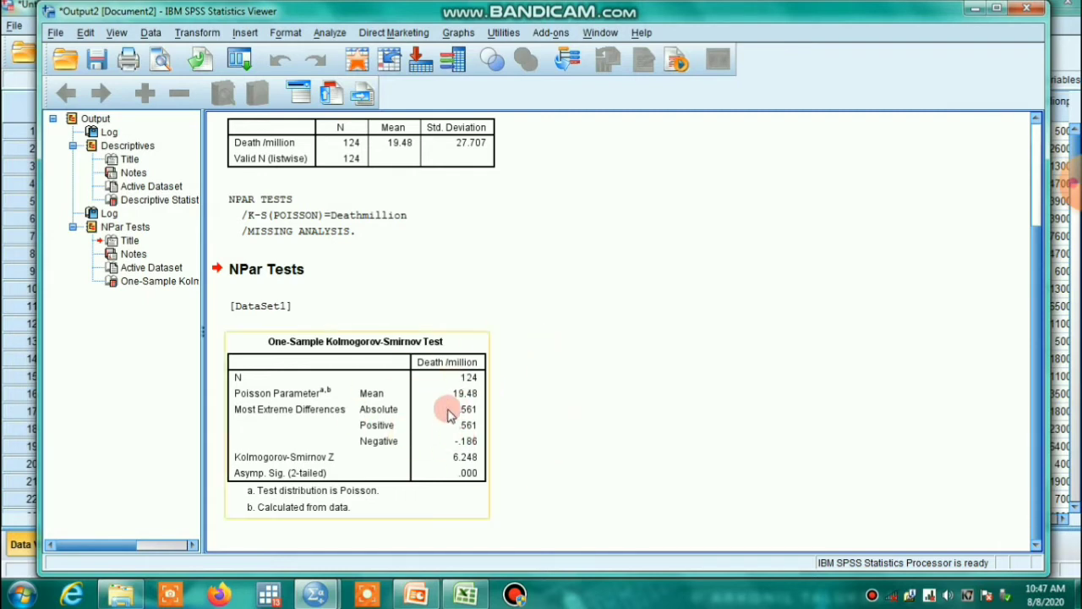
- Start a Generalized Linear Models analysis with the model type Negative binomial with log link
{"action": "left_click", "coordinate": [329, 33]}
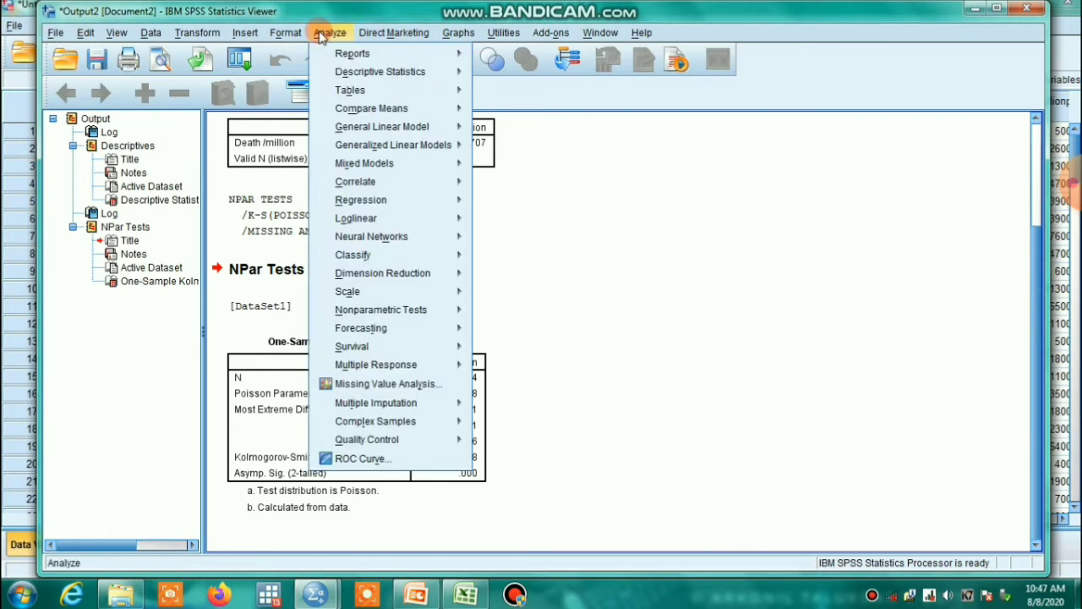
{"action": "mouse_move", "coordinate": [368, 149]}
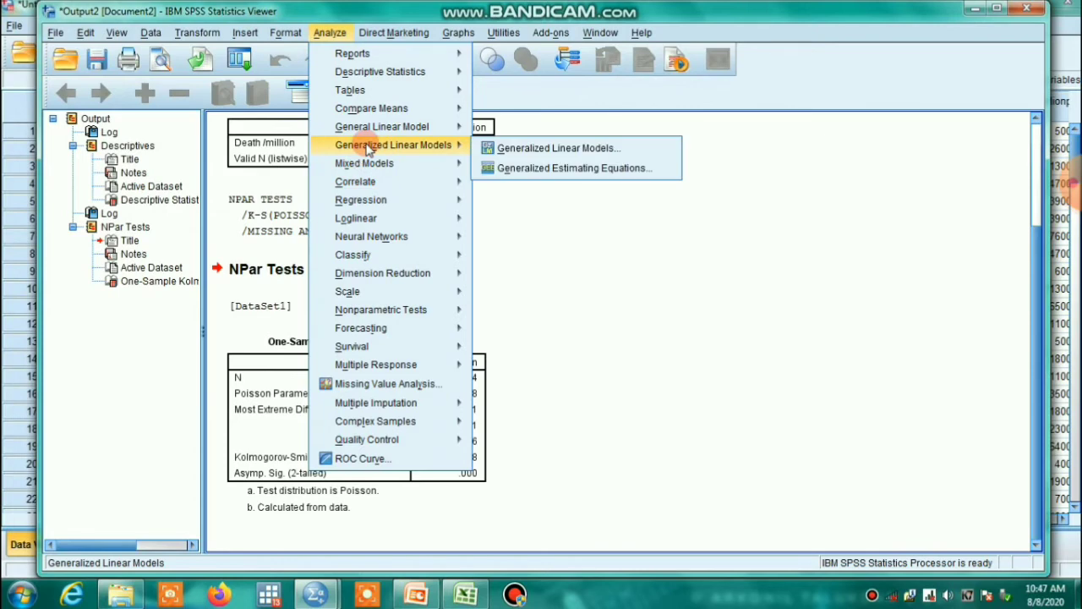
{"action": "left_click", "coordinate": [551, 150]}
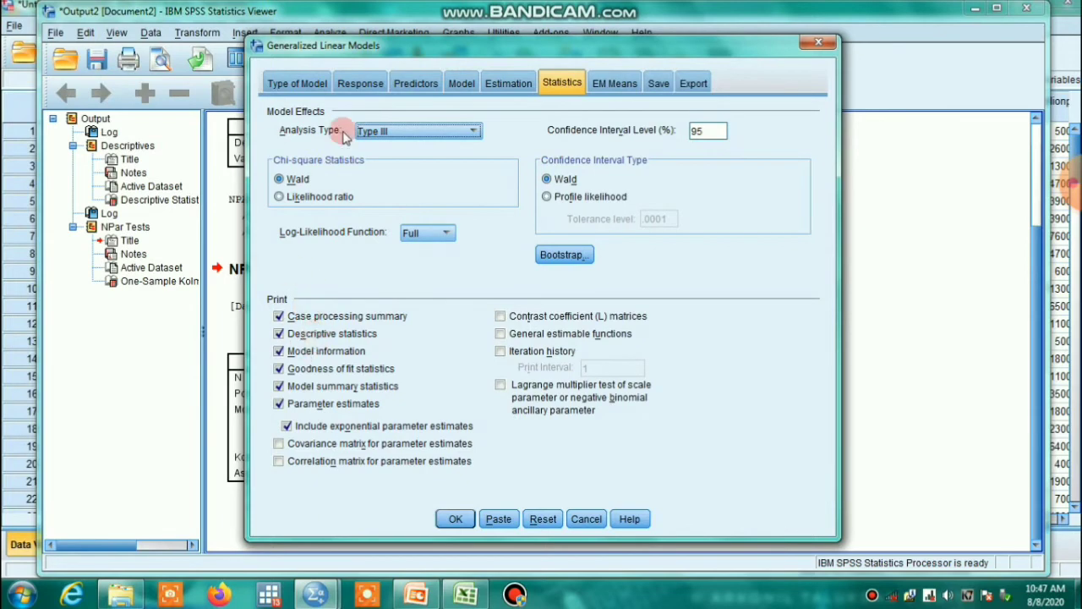
{"action": "left_click", "coordinate": [291, 88]}
{"action": "left_click", "coordinate": [280, 257]}
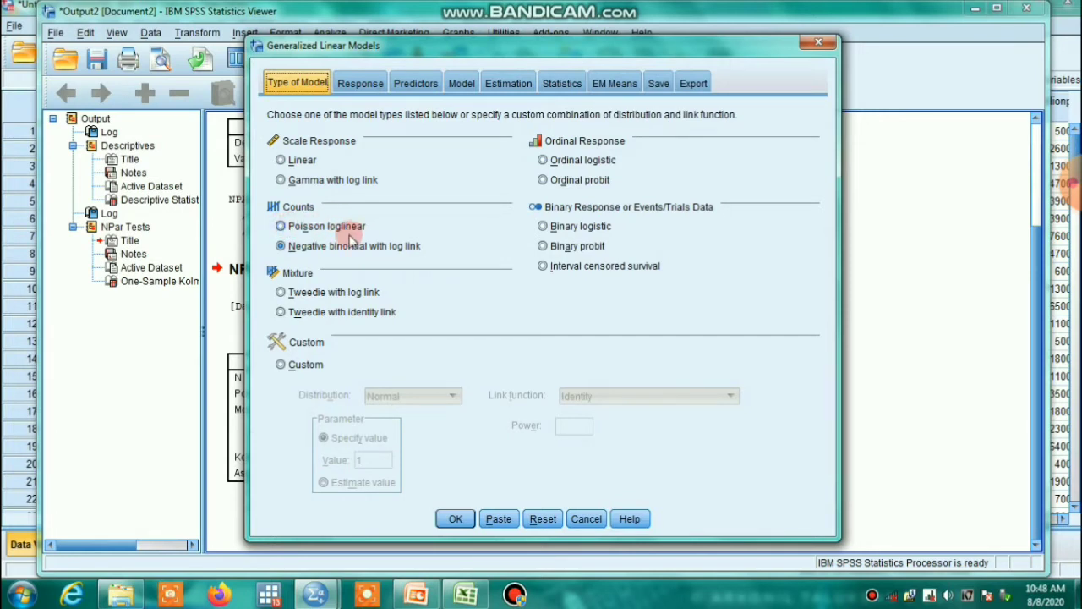
{"action": "left_click", "coordinate": [281, 247]}
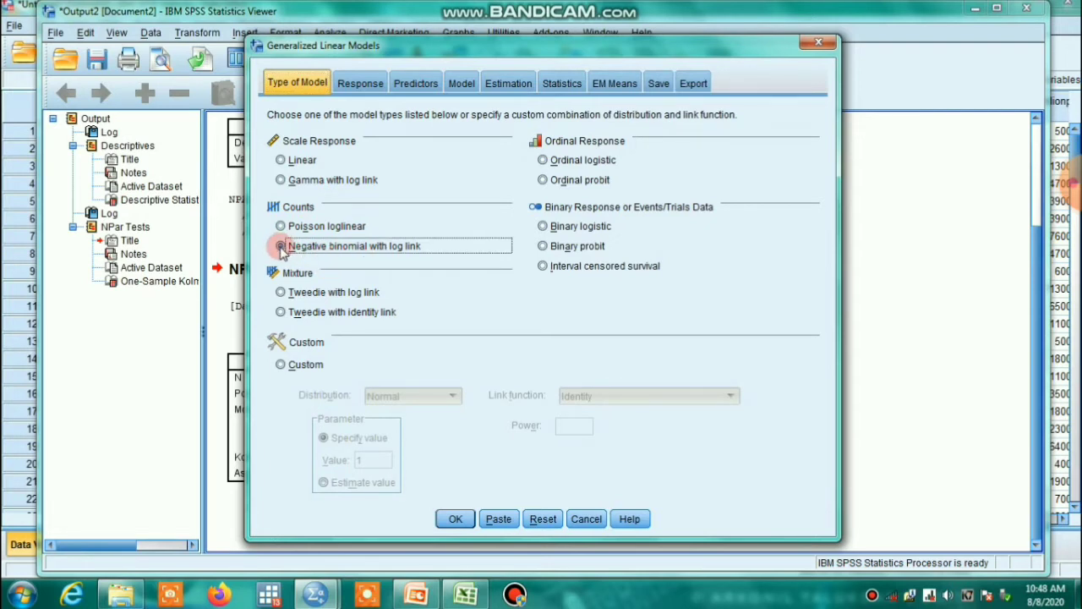
- Check the dependent variable, factor and covariates assigned to the generalized linear model
{"action": "left_click", "coordinate": [358, 84]}
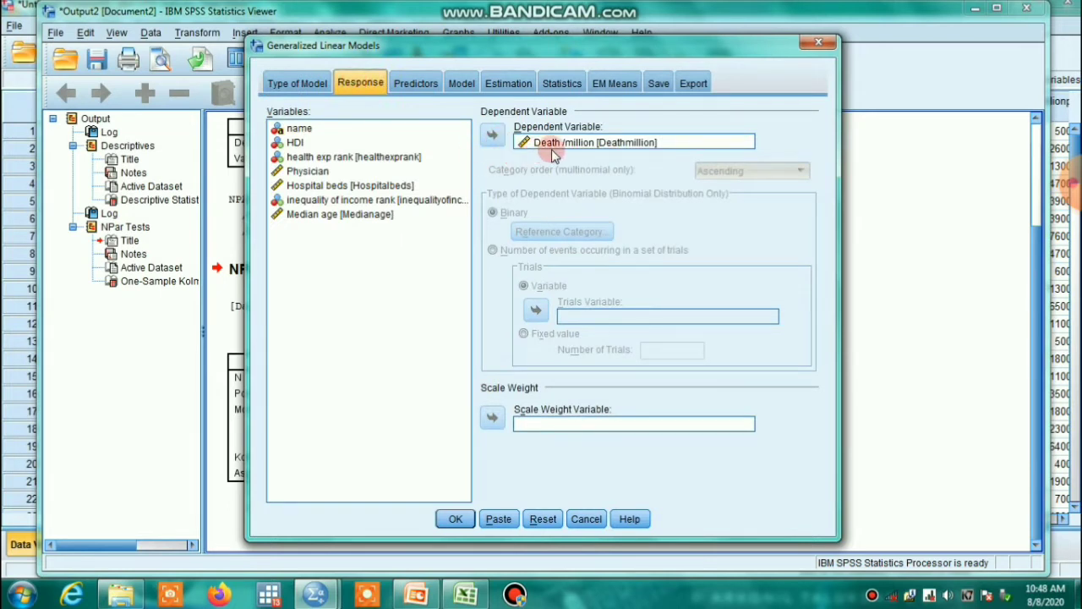
{"action": "left_click", "coordinate": [418, 87]}
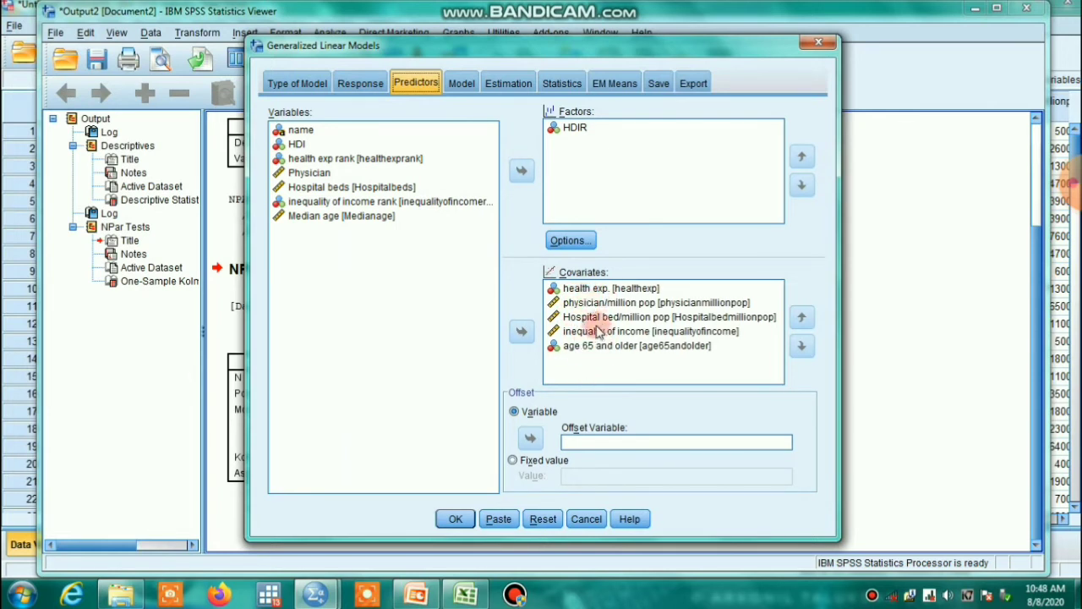
{"action": "left_click", "coordinate": [567, 135]}
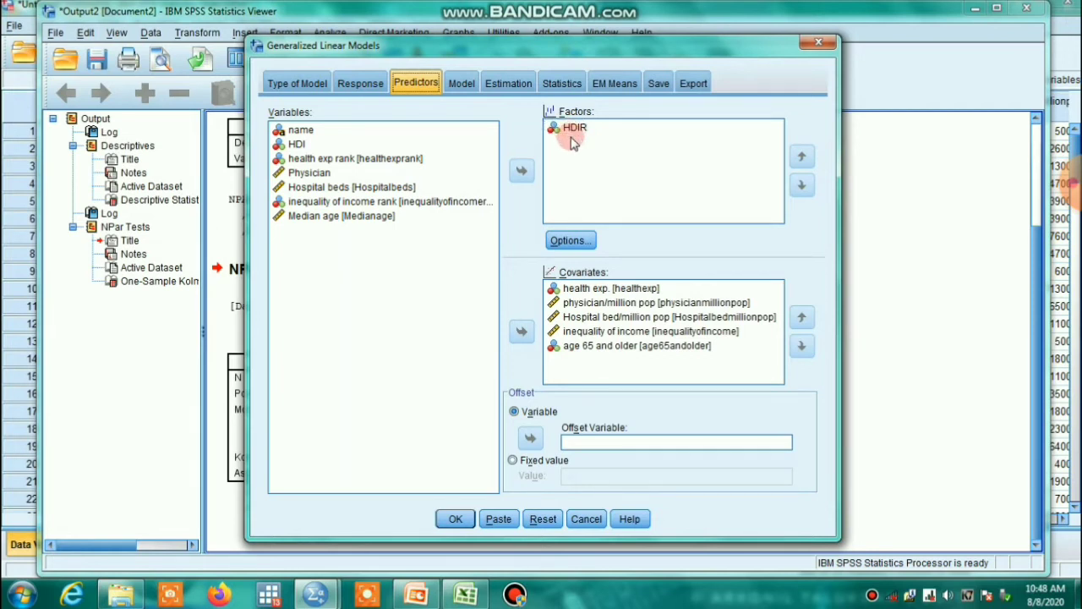
{"action": "left_click", "coordinate": [348, 446]}
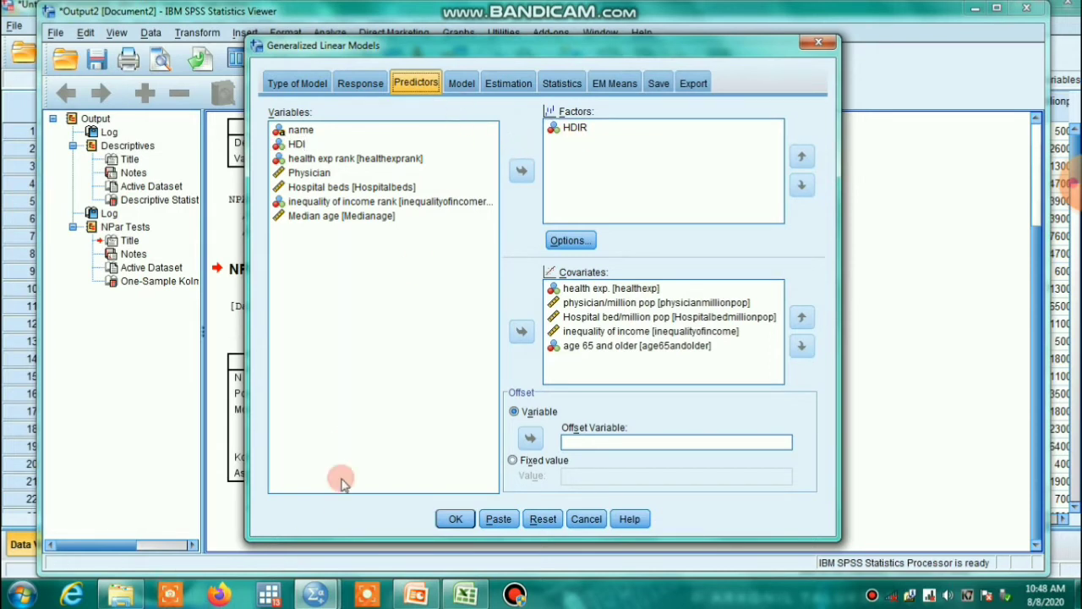
- Review the specified model effects, the available term types and the estimation settings of the generalized linear model
{"action": "left_click", "coordinate": [458, 88]}
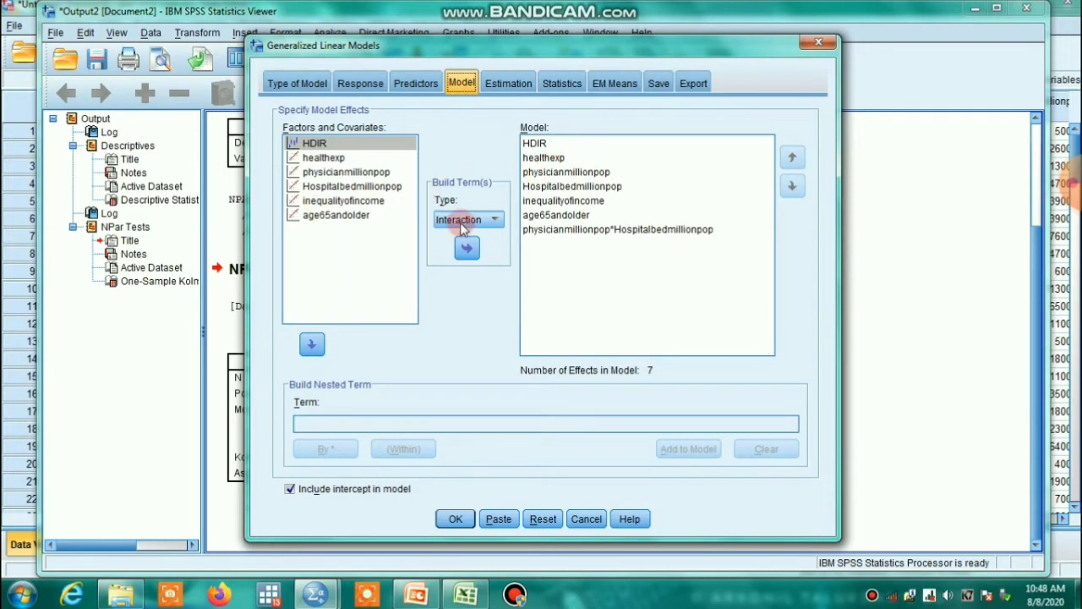
{"action": "left_click", "coordinate": [495, 222]}
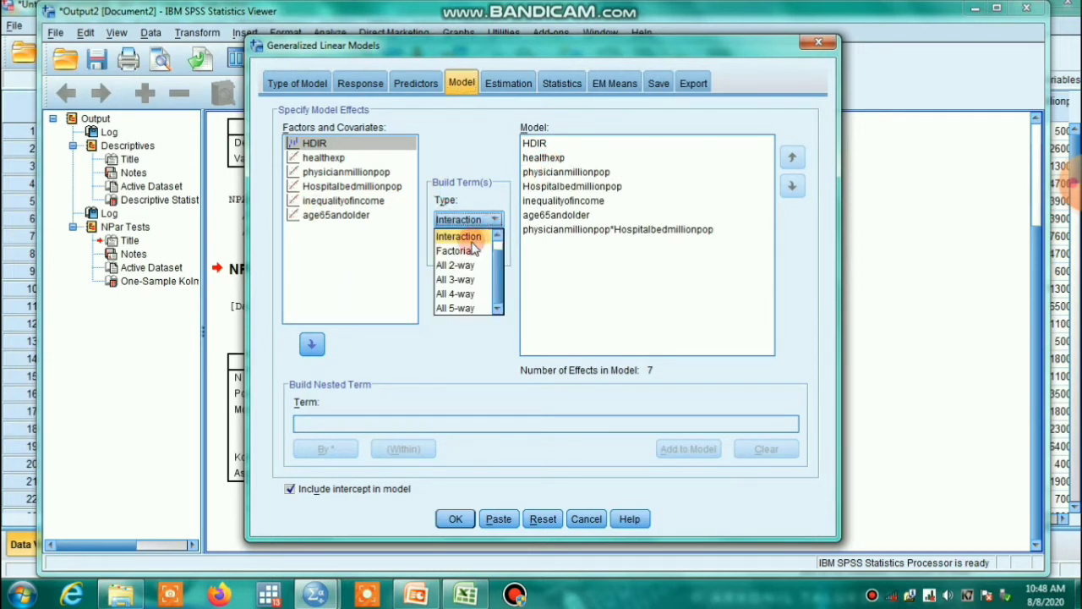
{"action": "scroll", "coordinate": [473, 241], "scroll_direction": "up", "scroll_amount": 1}
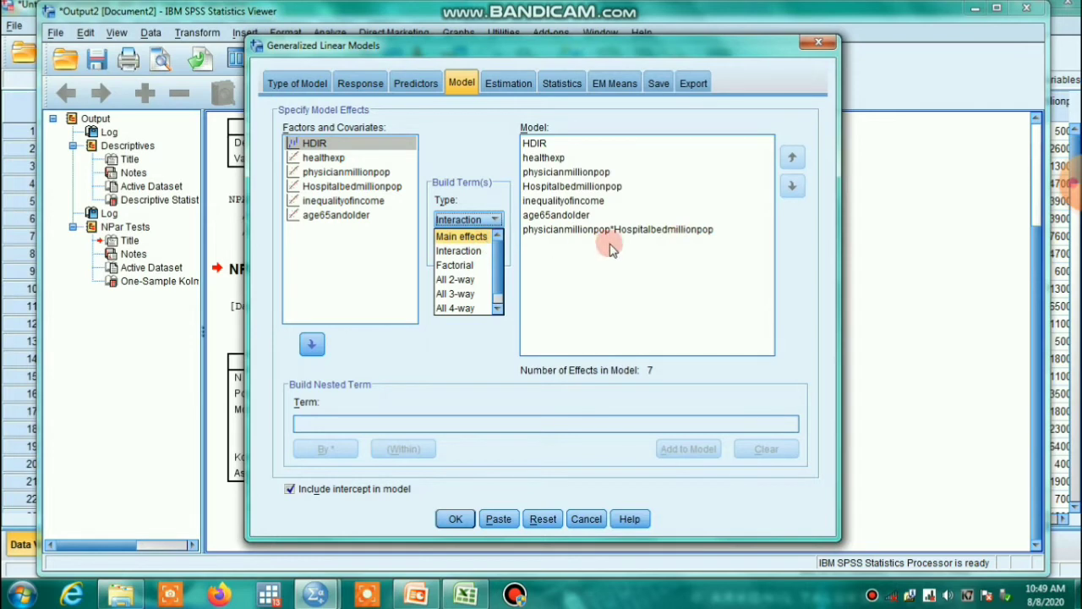
{"action": "left_click", "coordinate": [508, 83]}
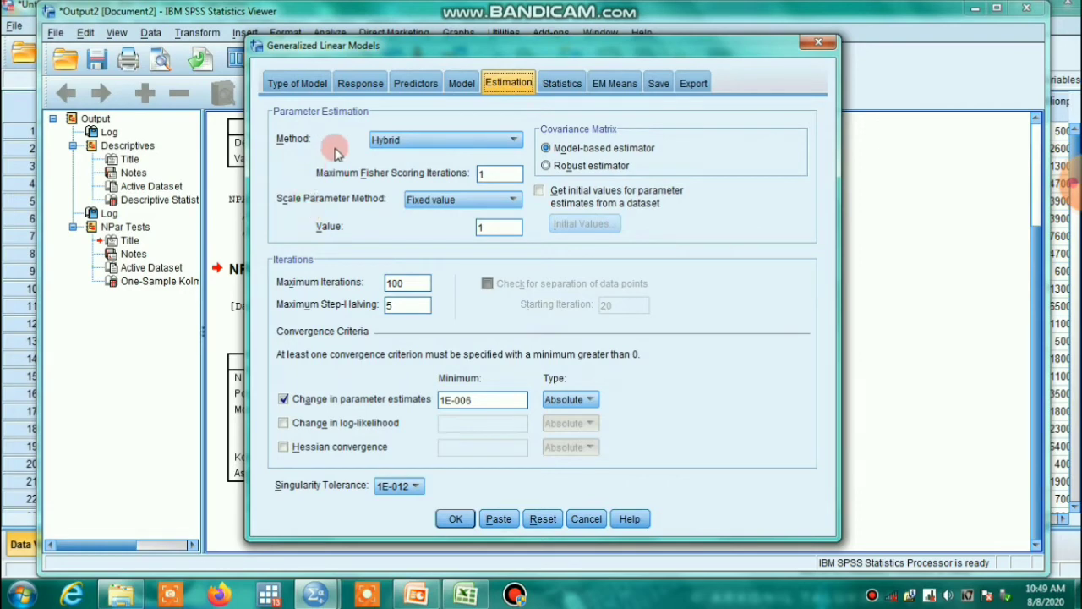
- Run the generalized linear model with exponential parameter estimates included in the printed statistics
{"action": "left_click", "coordinate": [554, 84]}
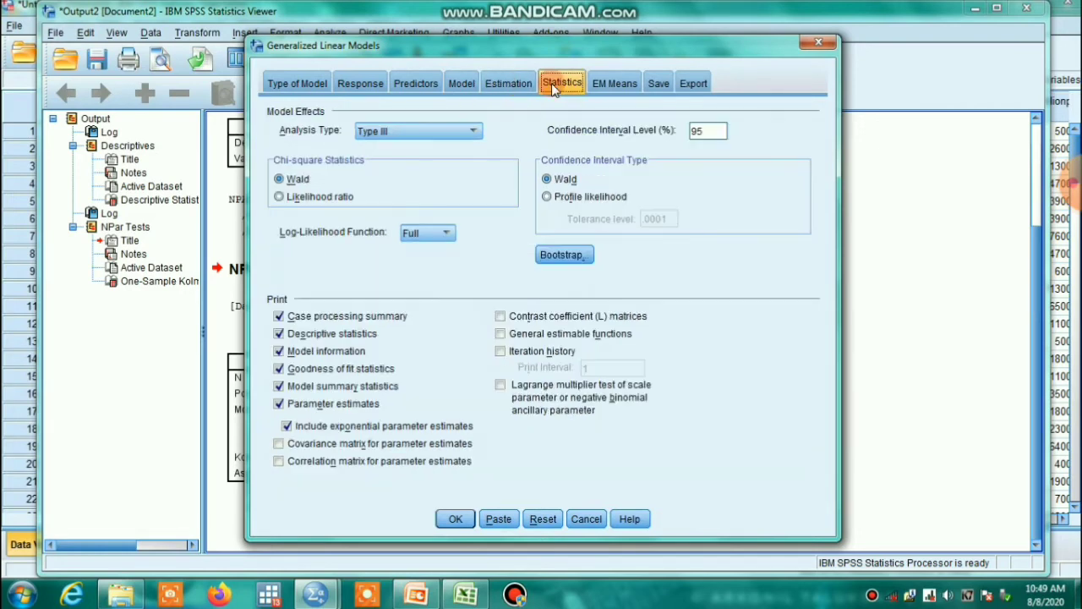
{"action": "left_click", "coordinate": [289, 428]}
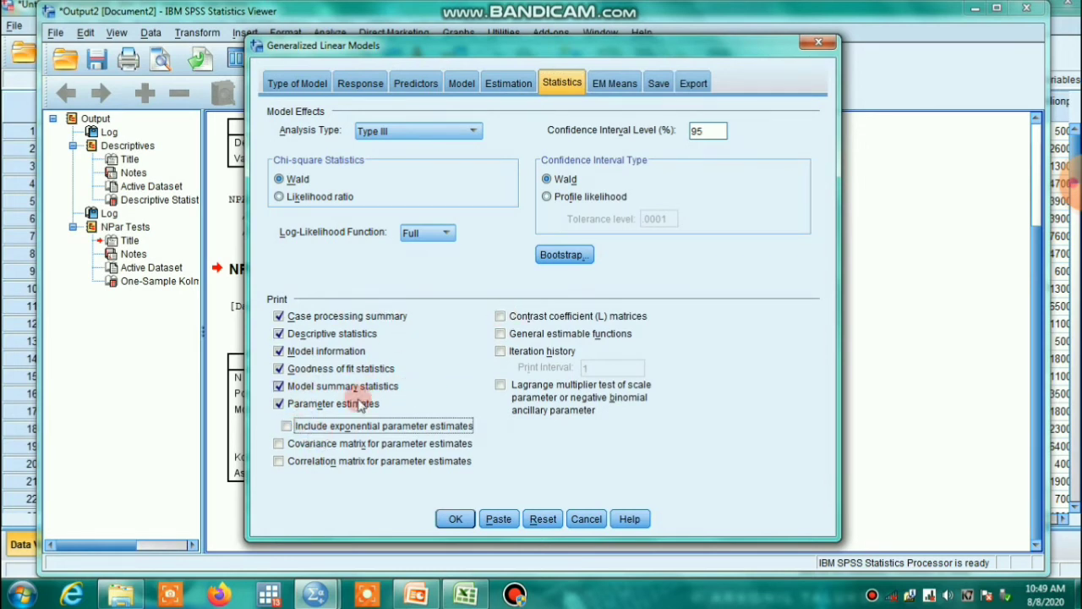
{"action": "left_click", "coordinate": [287, 427]}
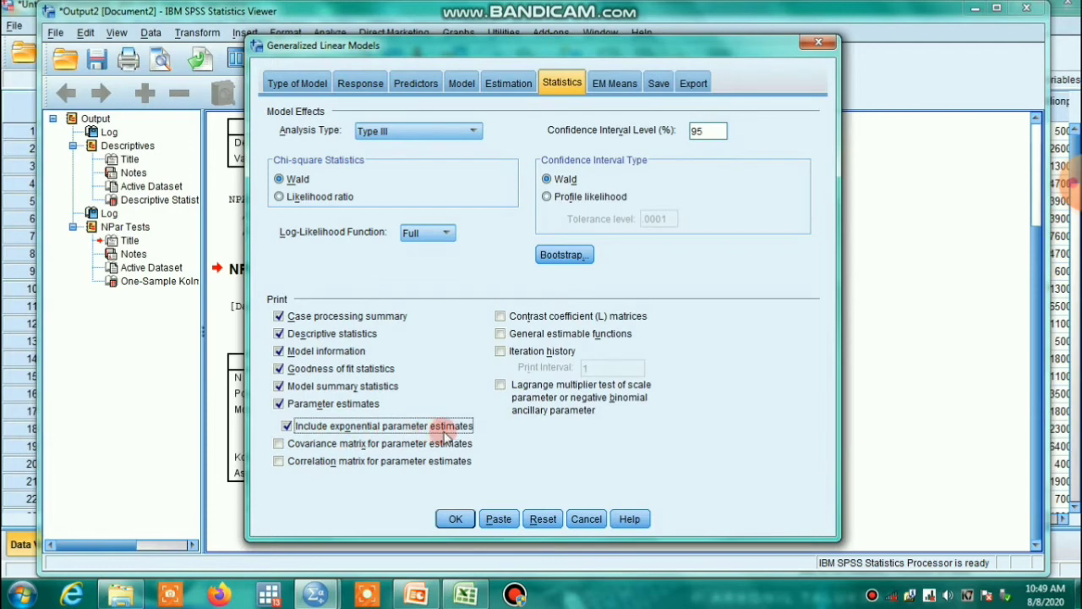
{"action": "left_click", "coordinate": [455, 521]}
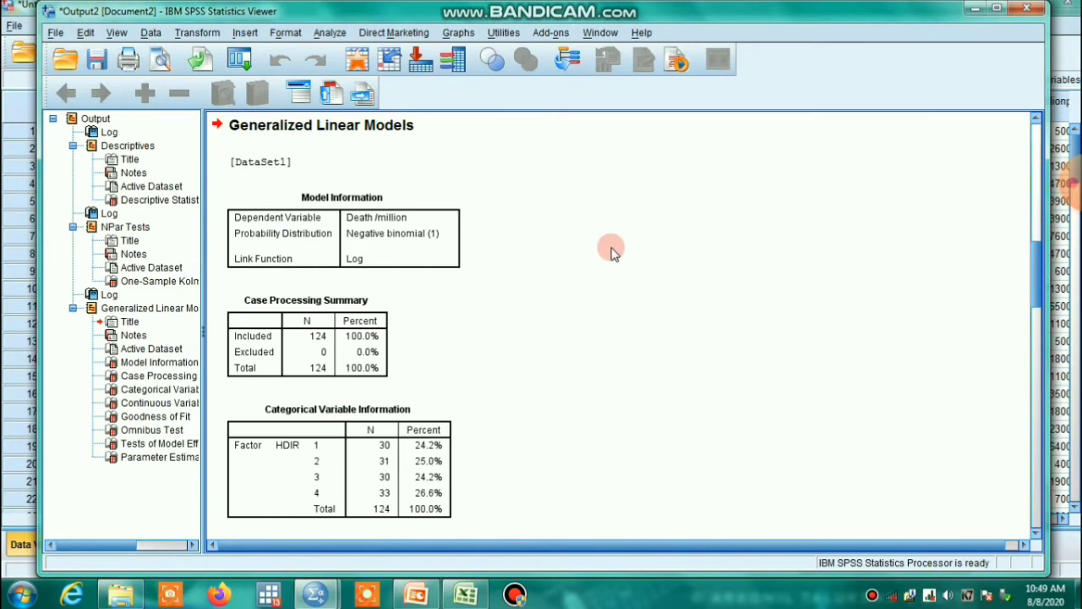
- Examine the model information, case processing summary, categorical and continuous variable information, and goodness-of-fit criteria in the output
{"action": "scroll", "coordinate": [612, 251], "scroll_direction": "down", "scroll_amount": 3}
{"action": "scroll", "coordinate": [613, 251], "scroll_direction": "down", "scroll_amount": 15}
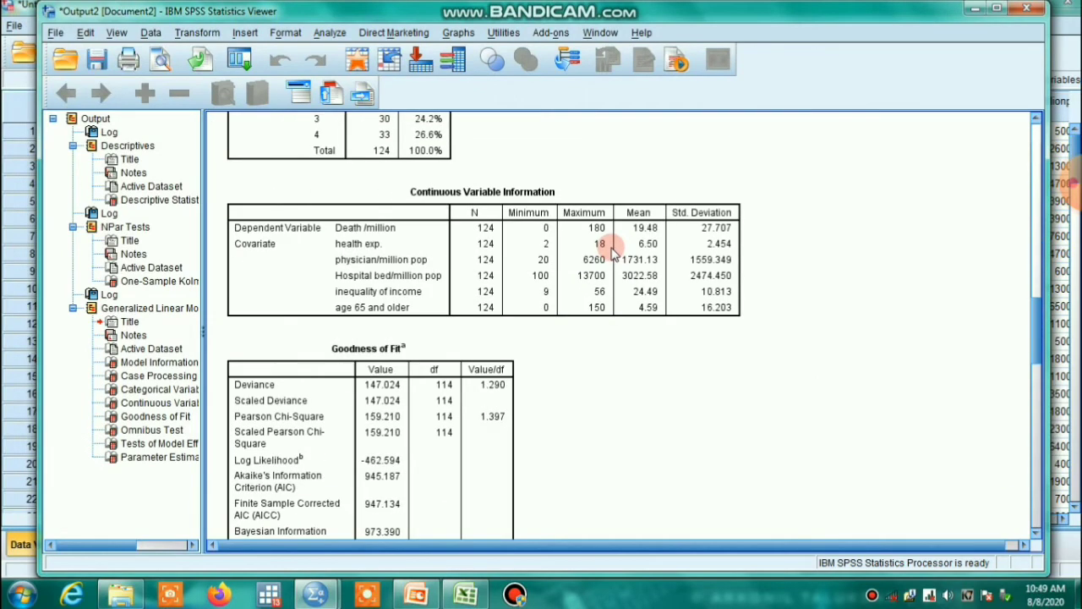
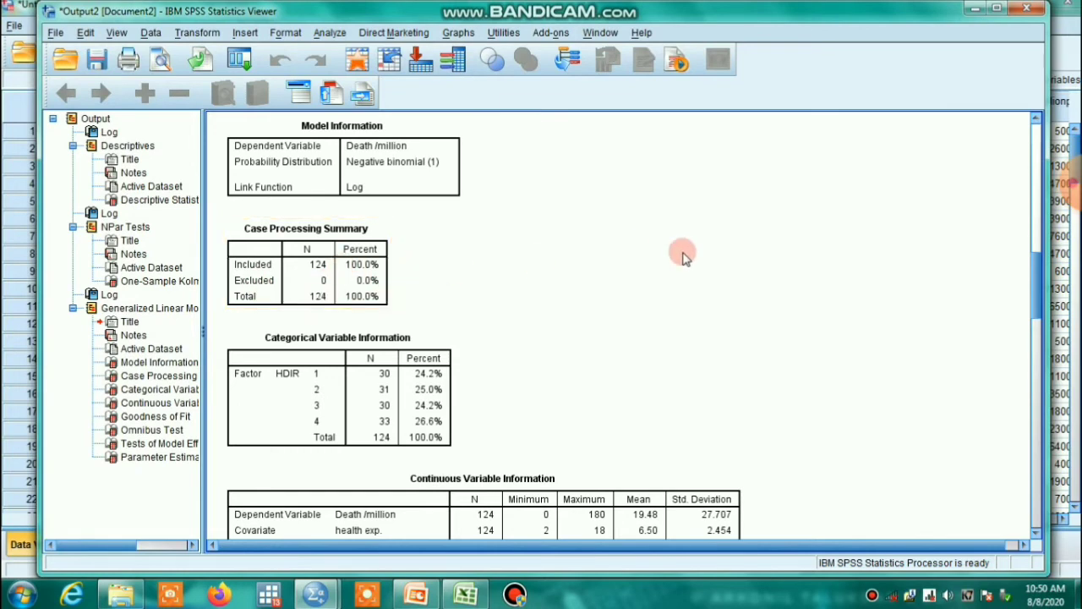
{"action": "scroll", "coordinate": [683, 255], "scroll_direction": "down", "scroll_amount": 3}
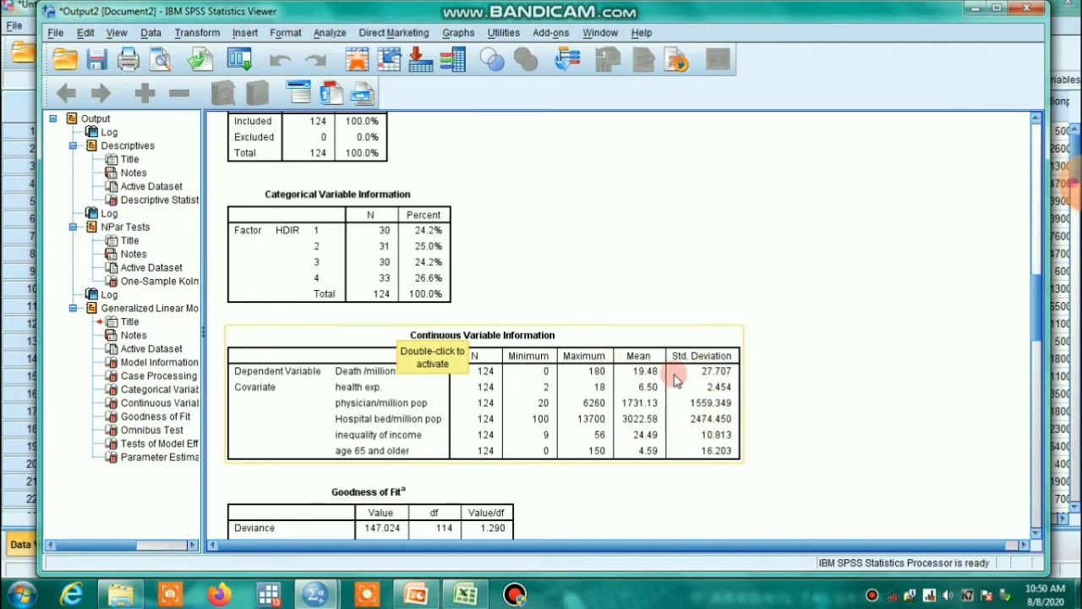
{"action": "scroll", "coordinate": [821, 394], "scroll_direction": "down", "scroll_amount": 5}
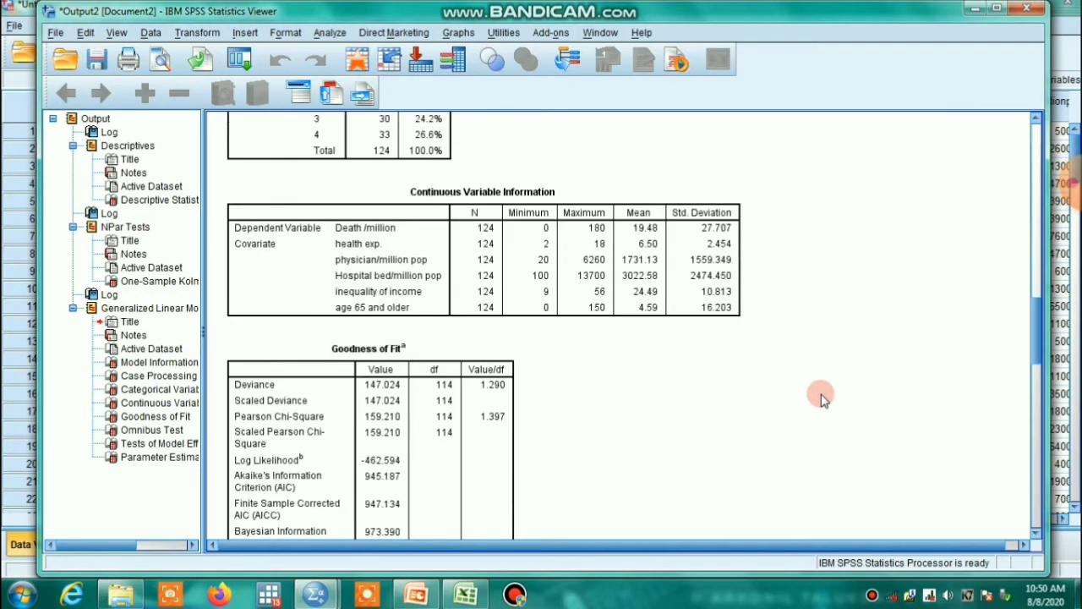
{"action": "scroll", "coordinate": [822, 397], "scroll_direction": "down", "scroll_amount": 2}
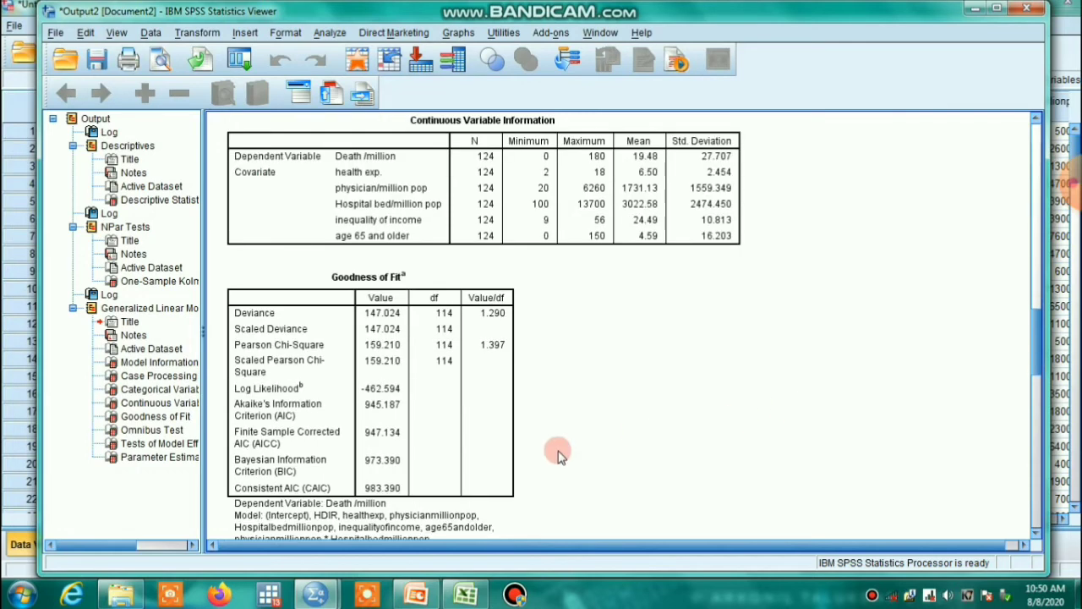
{"action": "left_click", "coordinate": [396, 431]}
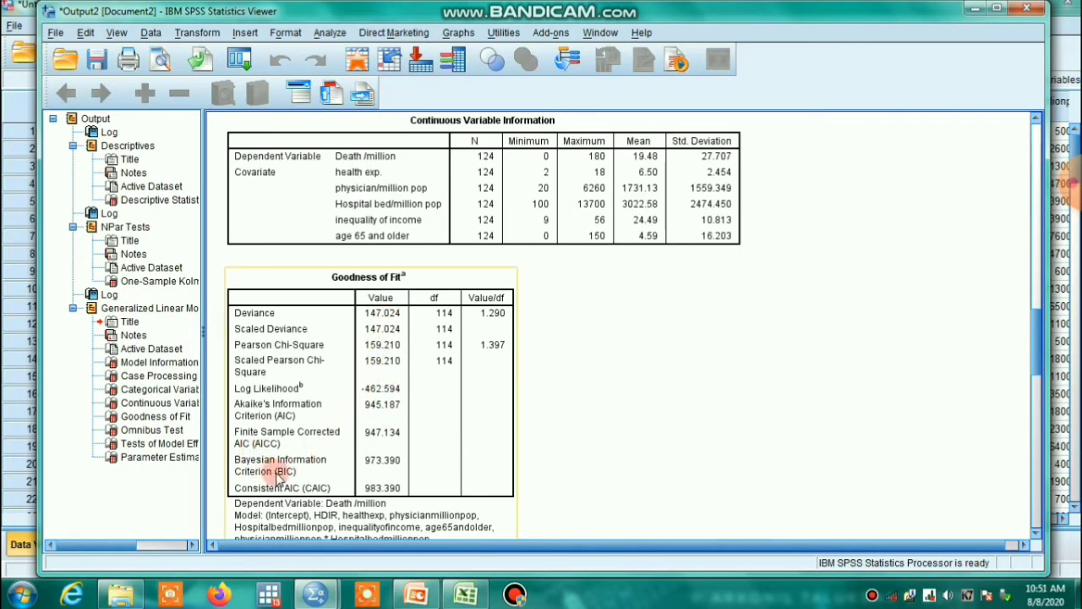
{"action": "left_click", "coordinate": [732, 392]}
{"action": "left_click", "coordinate": [440, 421]}
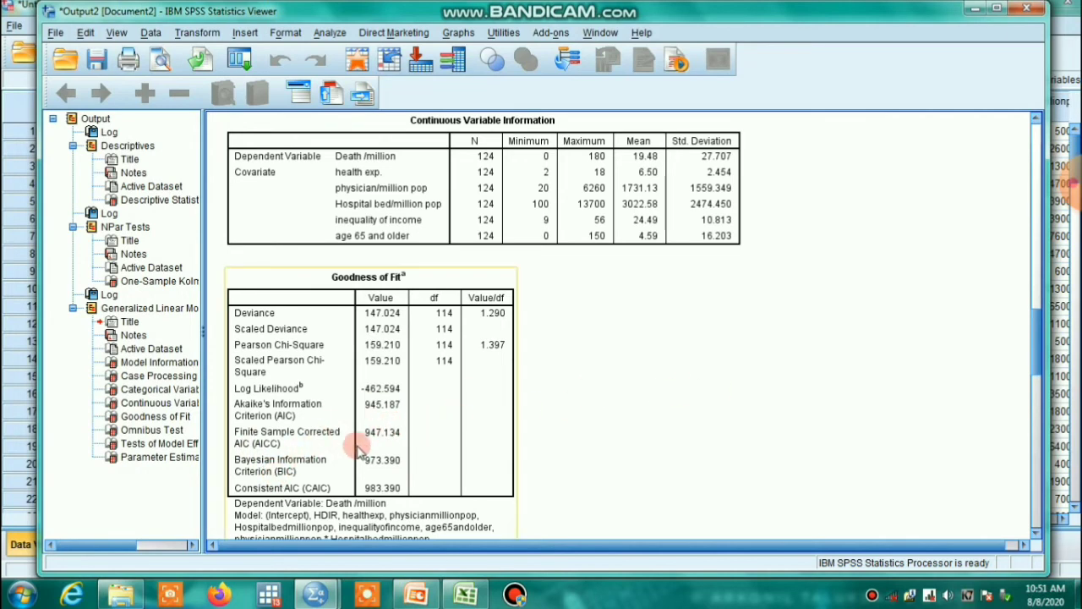
{"action": "scroll", "coordinate": [306, 446], "scroll_direction": "down", "scroll_amount": 2}
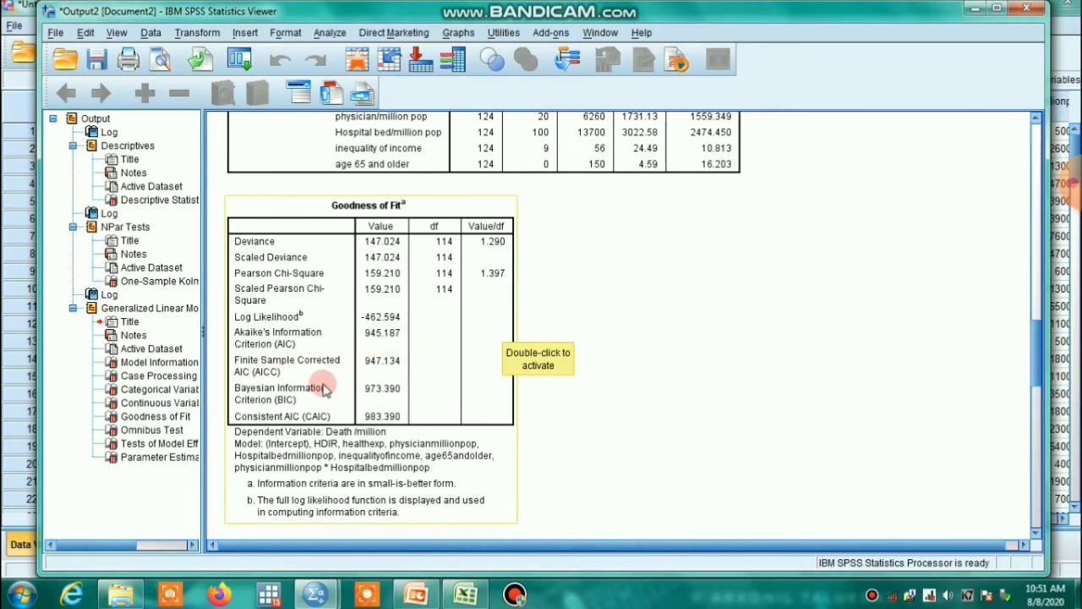
{"action": "scroll", "coordinate": [335, 395], "scroll_direction": "down", "scroll_amount": 2}
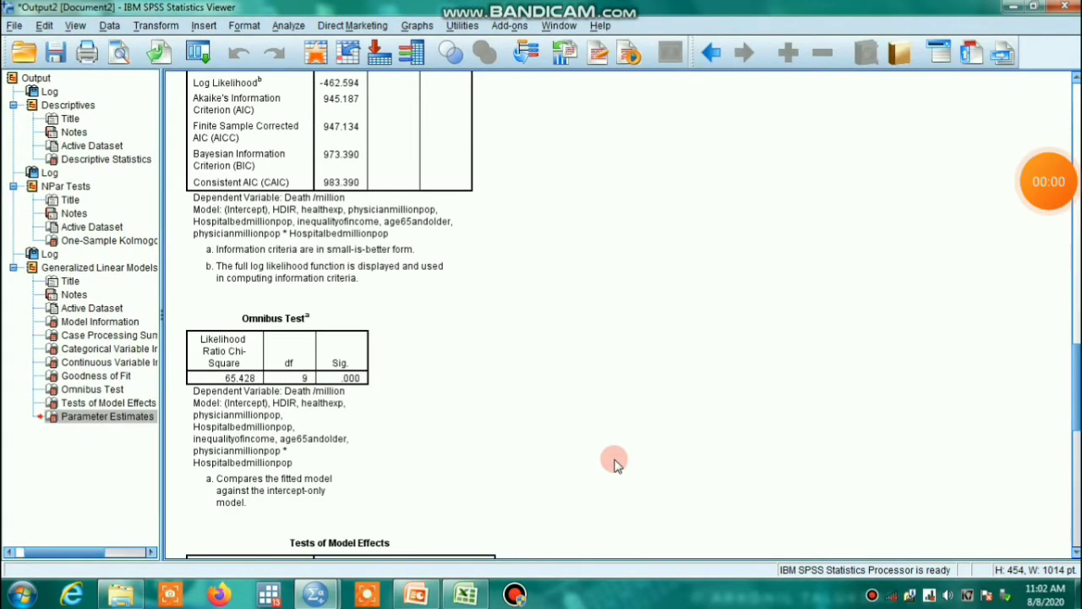
- Examine the Omnibus Test and the Type III Tests of Model Effects, including the significance of each predictor
{"action": "left_click", "coordinate": [271, 328]}
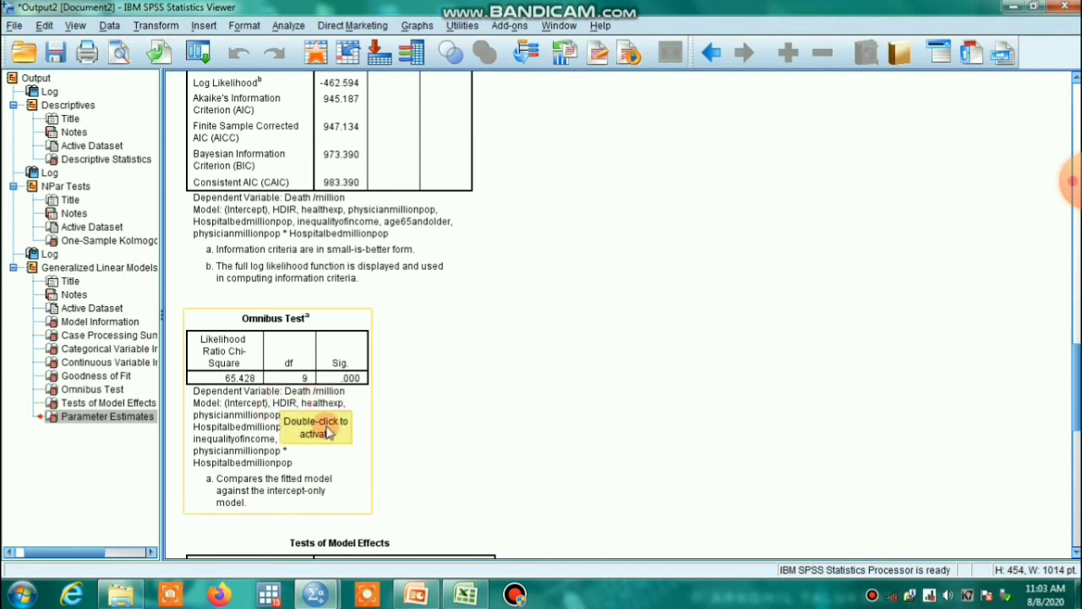
{"action": "left_click", "coordinate": [286, 406]}
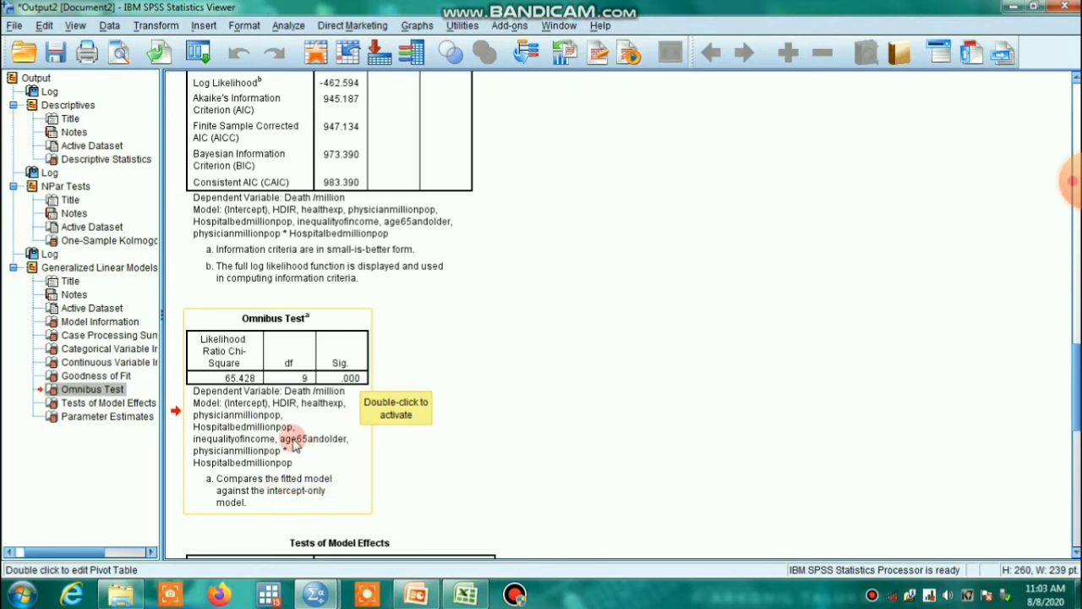
{"action": "scroll", "coordinate": [331, 391], "scroll_direction": "down", "scroll_amount": 5}
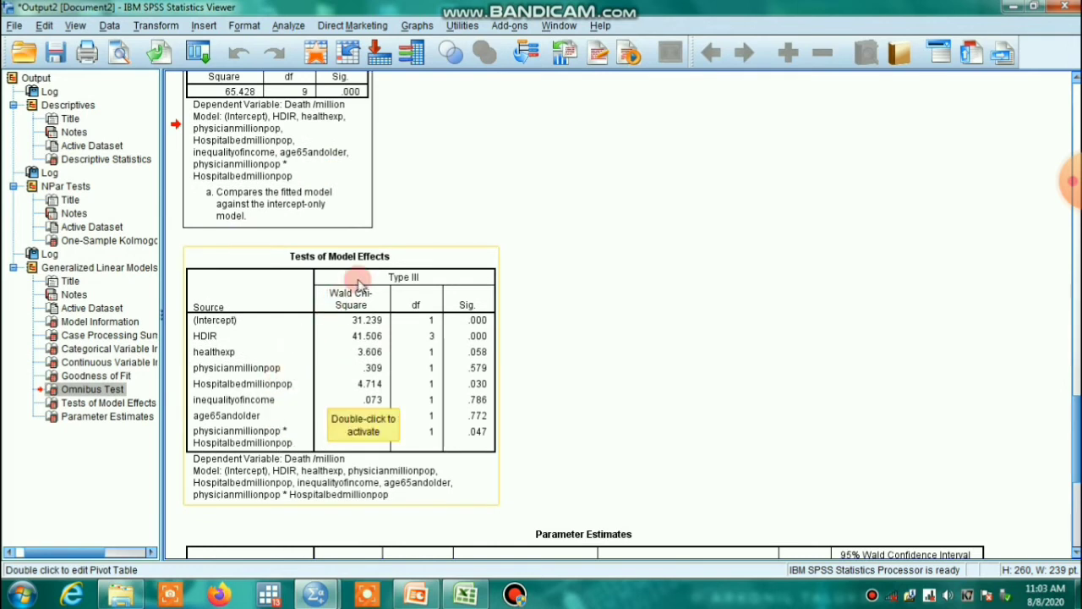
{"action": "left_click", "coordinate": [587, 411]}
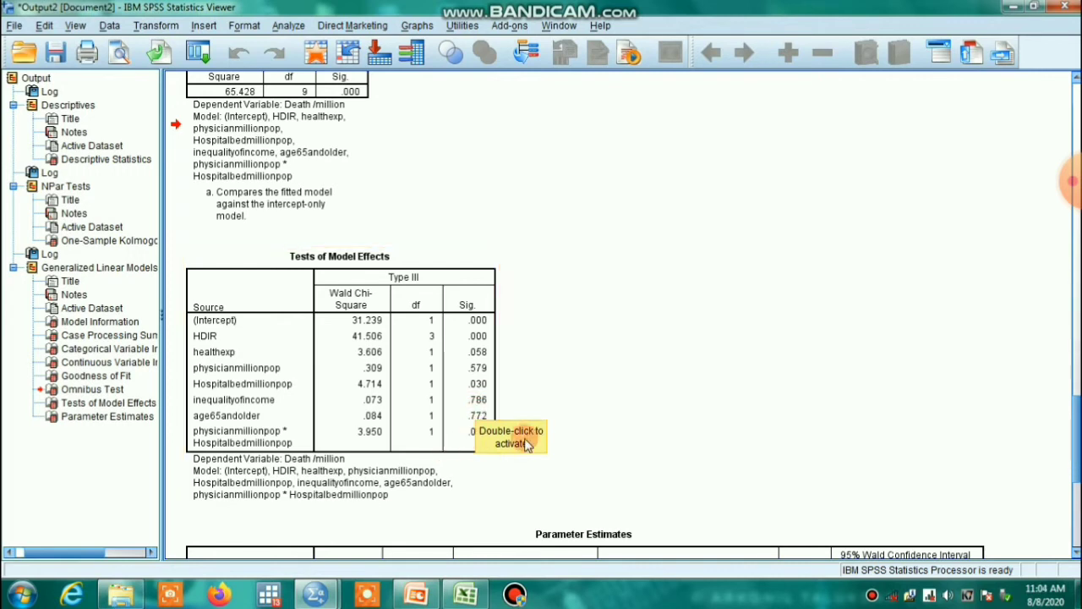
{"action": "scroll", "coordinate": [538, 448], "scroll_direction": "down", "scroll_amount": 2}
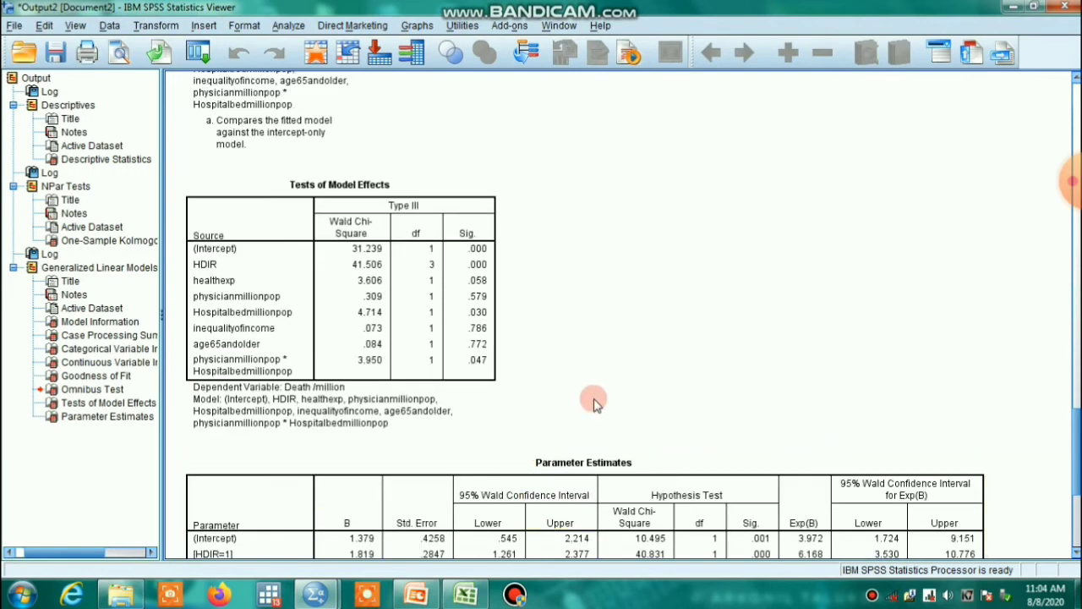
- Examine the Parameter Estimates table, comparing B, significance and Exp(B) for the HDIR levels, covariates and interaction term
{"action": "scroll", "coordinate": [592, 400], "scroll_direction": "down", "scroll_amount": 6}
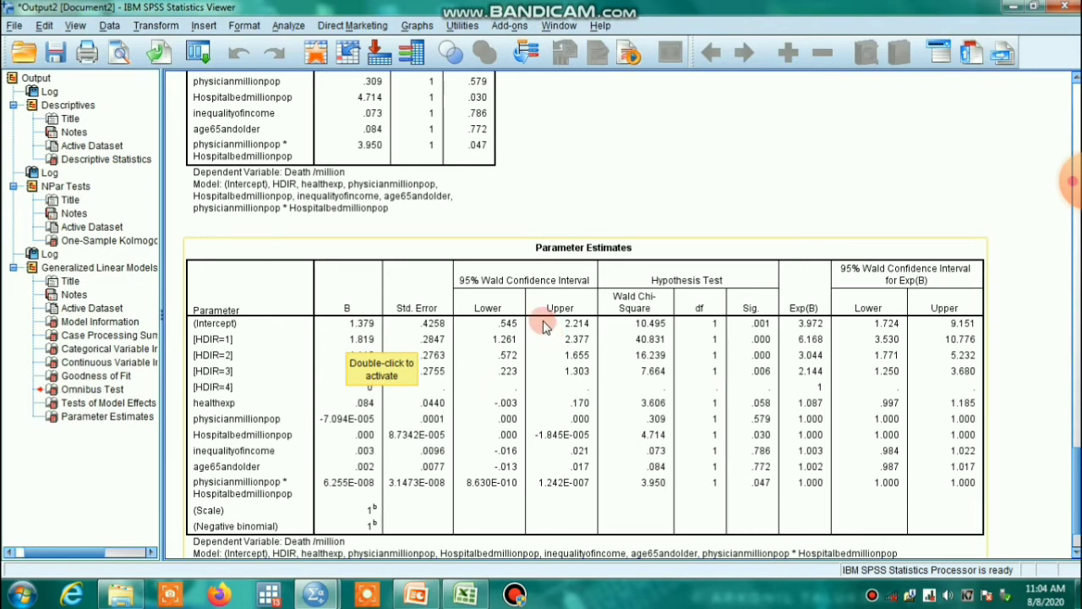
{"action": "left_click", "coordinate": [397, 366]}
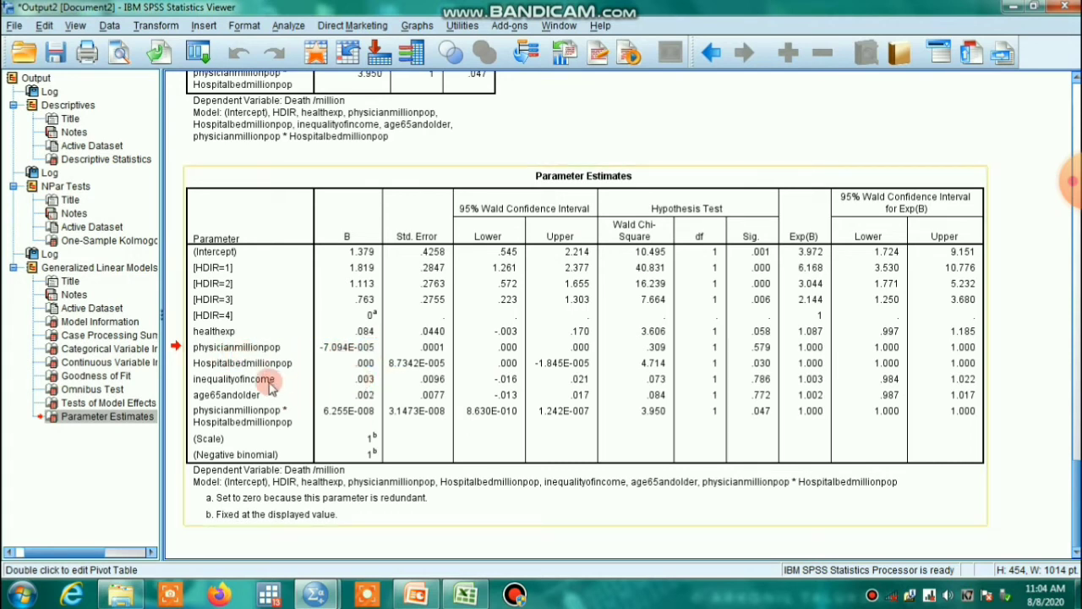
{"action": "left_click", "coordinate": [364, 397]}
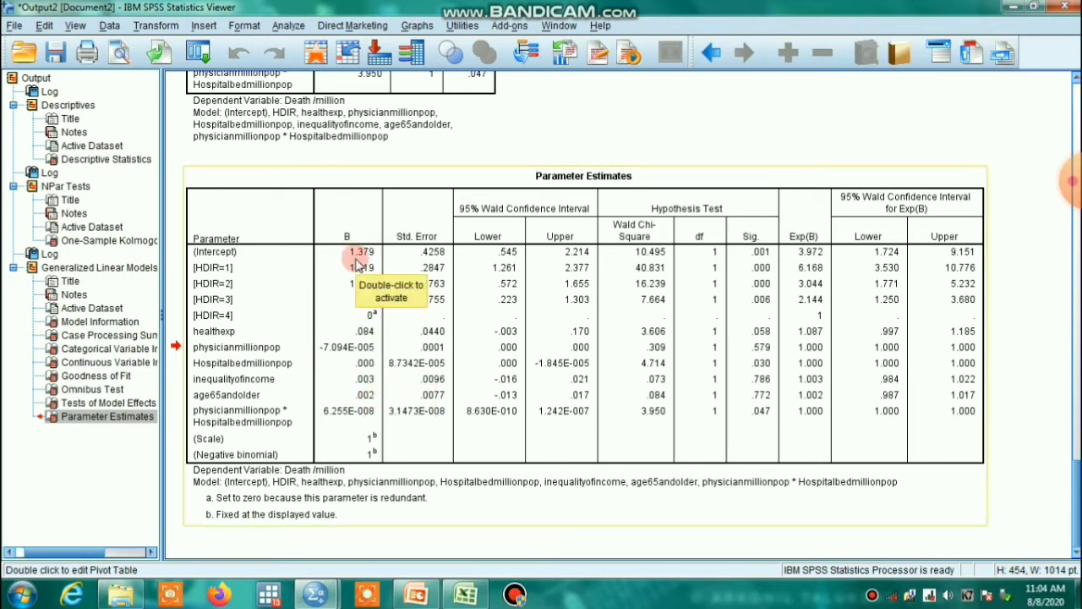
{"action": "left_click", "coordinate": [350, 296]}
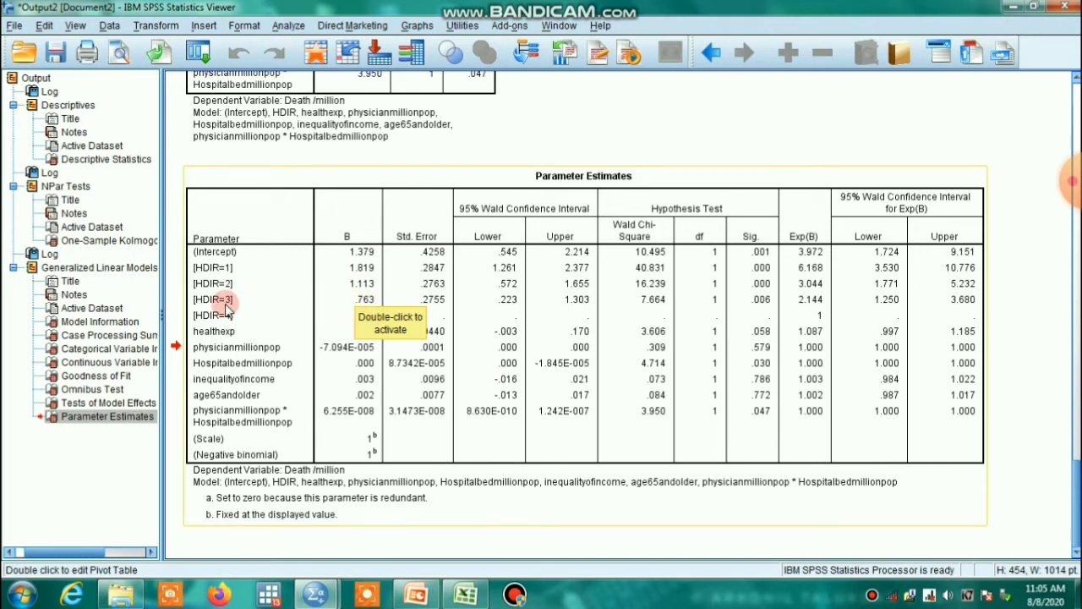
{"action": "left_click", "coordinate": [358, 313]}
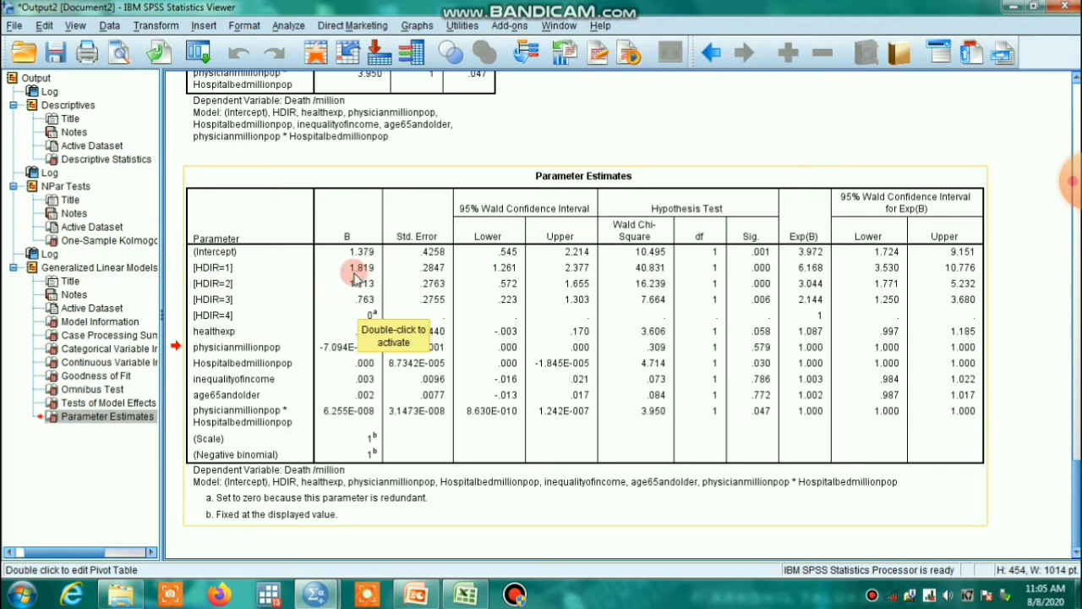
{"action": "double_click", "coordinate": [354, 351]}
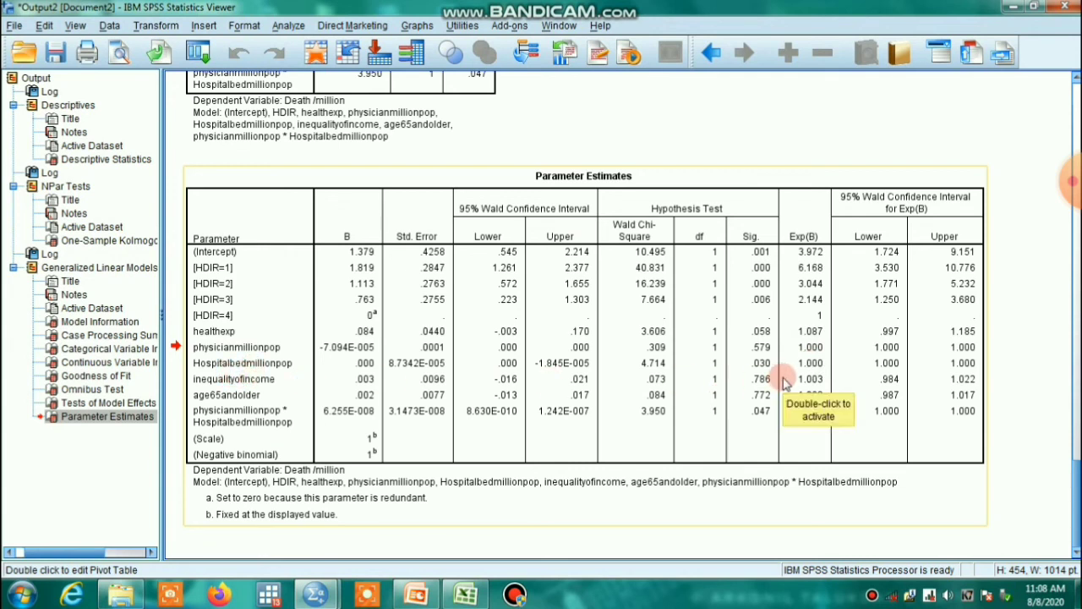
{"action": "double_click", "coordinate": [803, 406]}
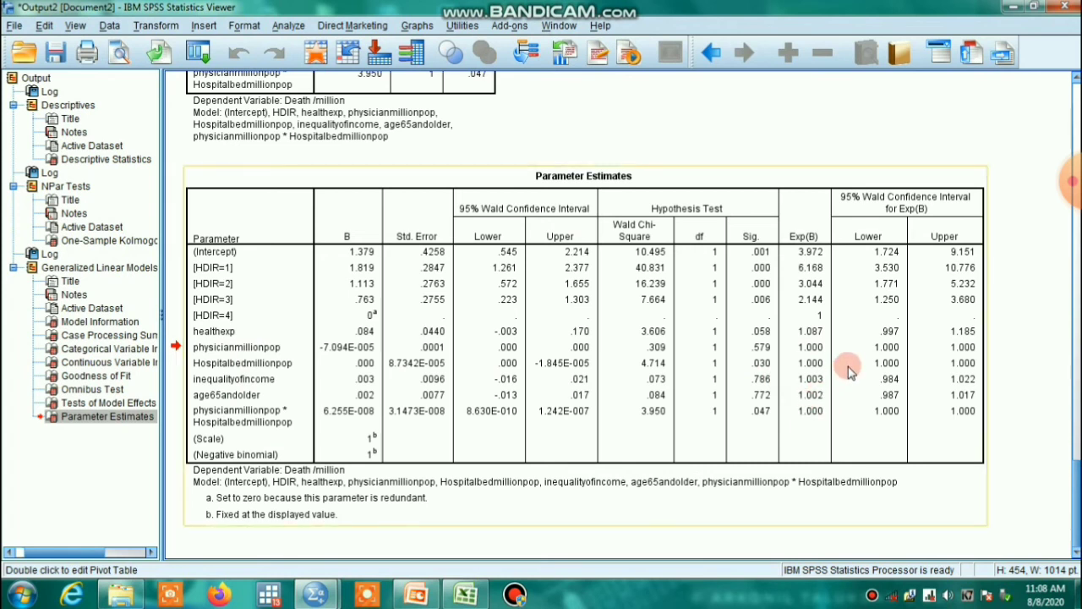